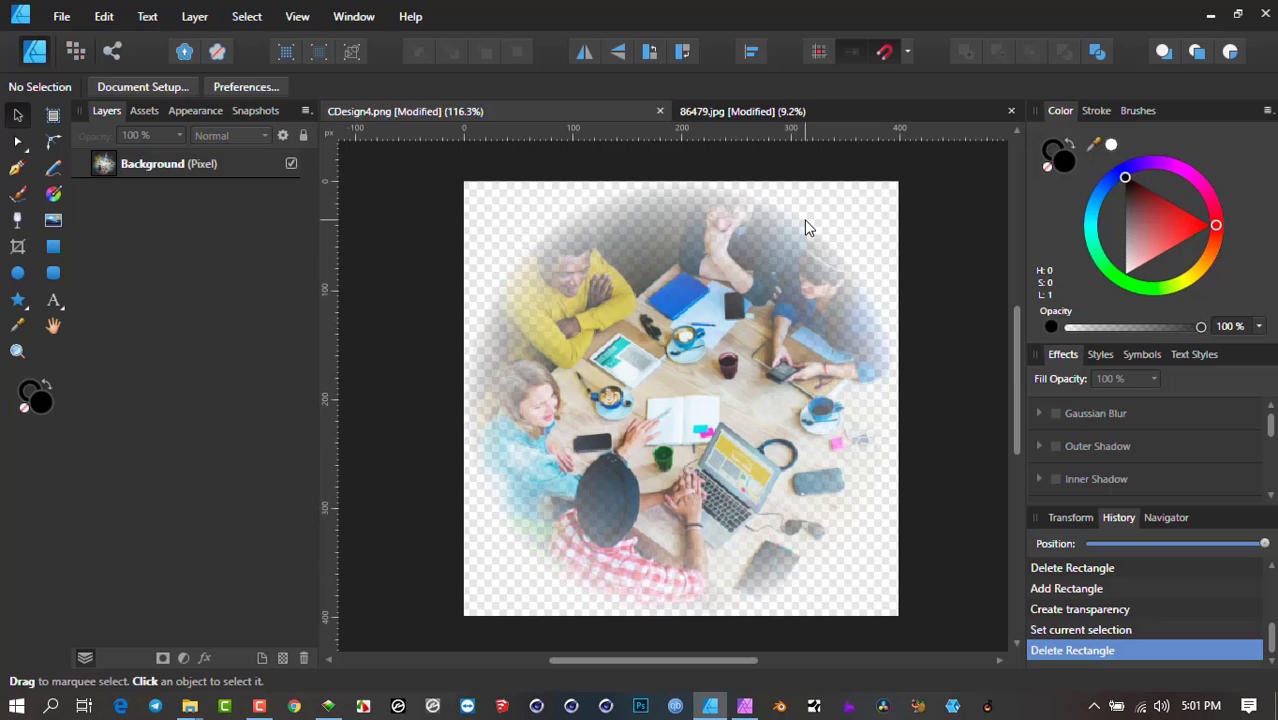
left_click(53, 246)
mouse_move(559, 255)
left_mouse_down()
mouse_move(713, 457)
mouse_move(833, 496)
left_mouse_up()
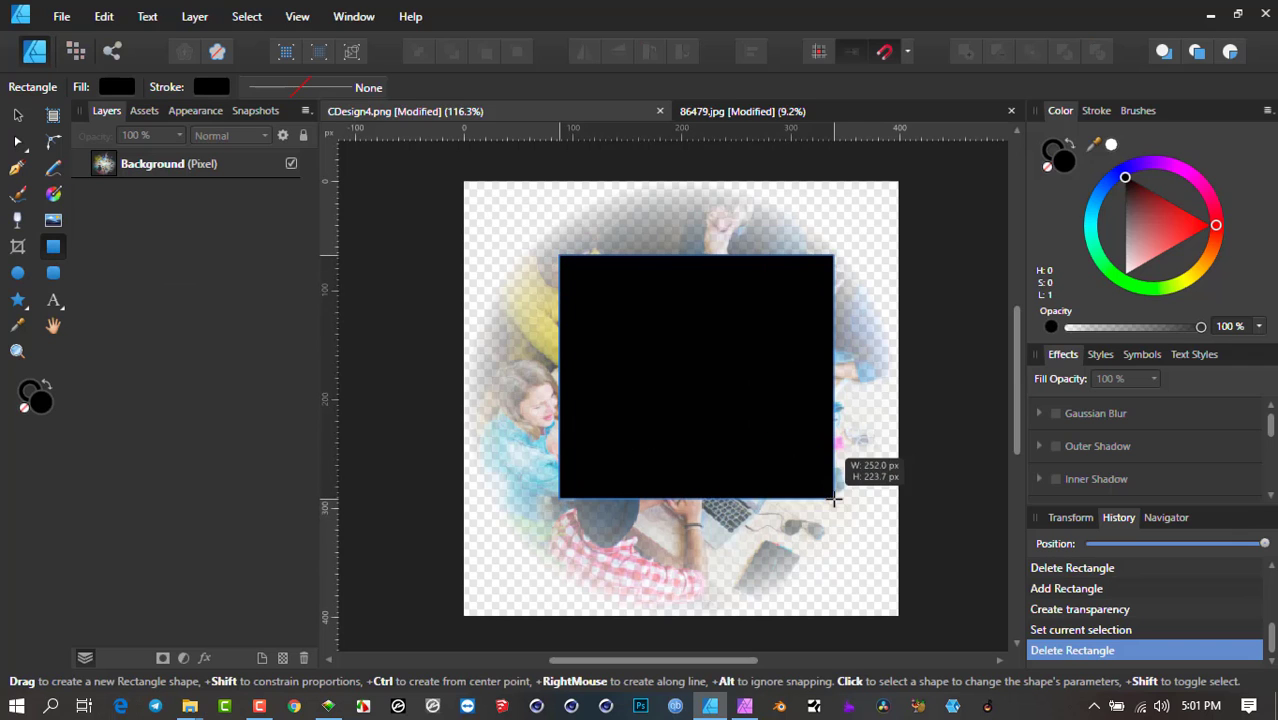
left_click(18, 222)
left_click_drag(624, 281, 782, 439)
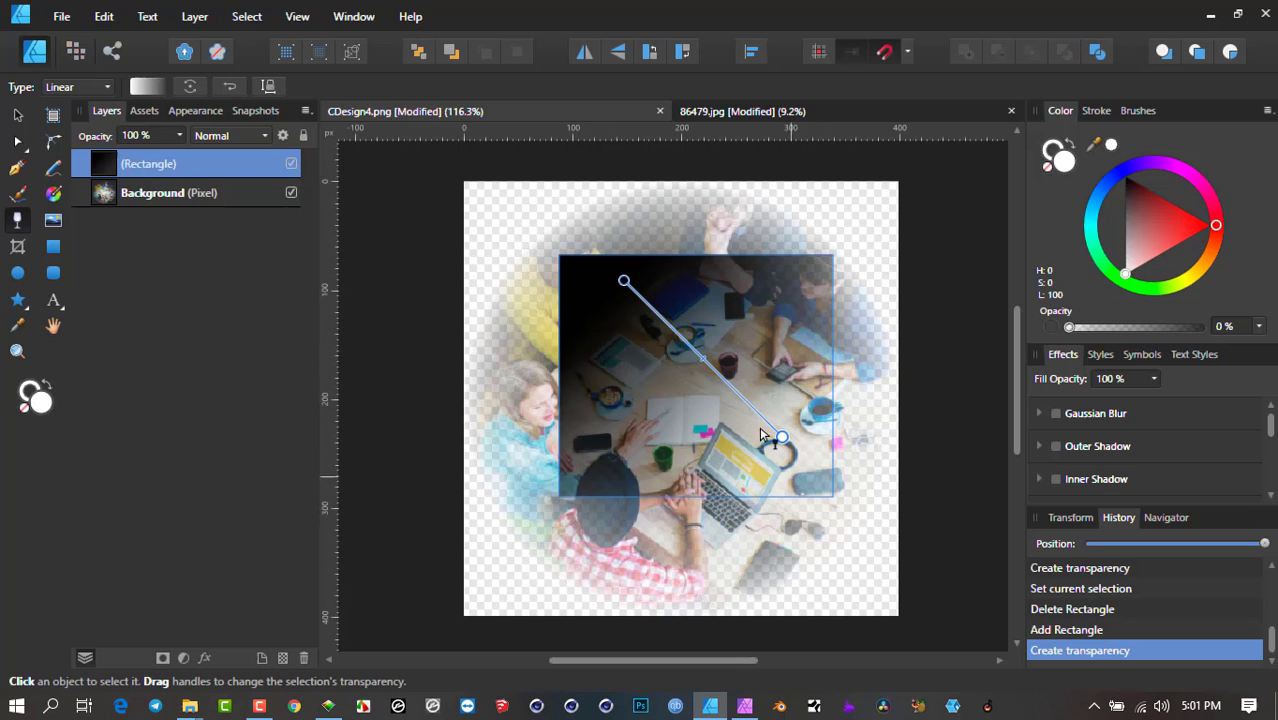
left_click_drag(701, 355, 740, 395)
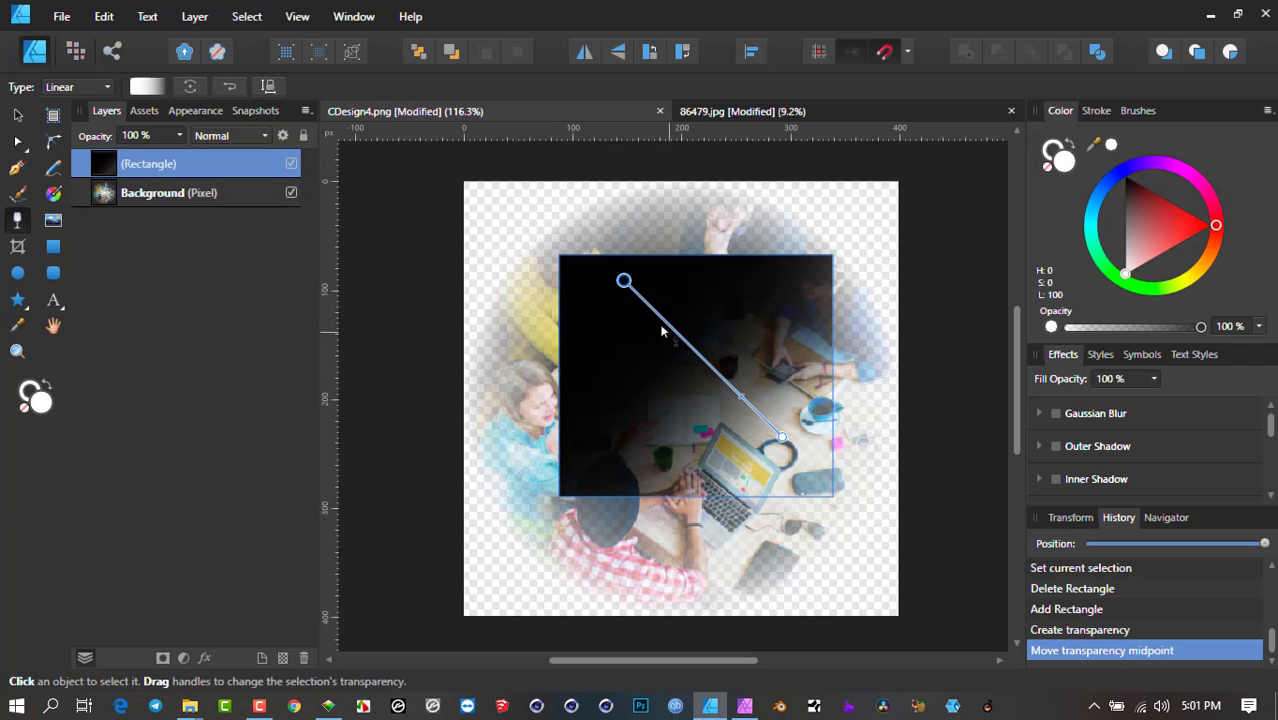
key("ctrl+z")
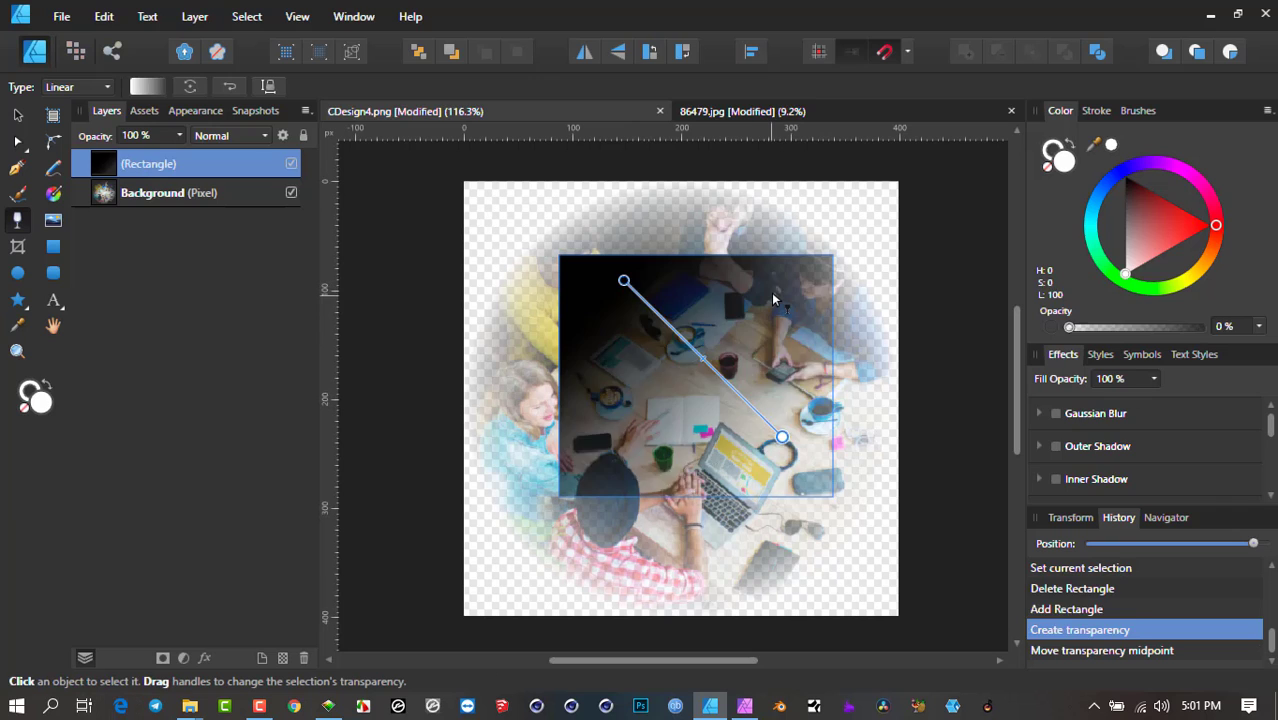
key("ctrl+z")
key("ctrl+z")
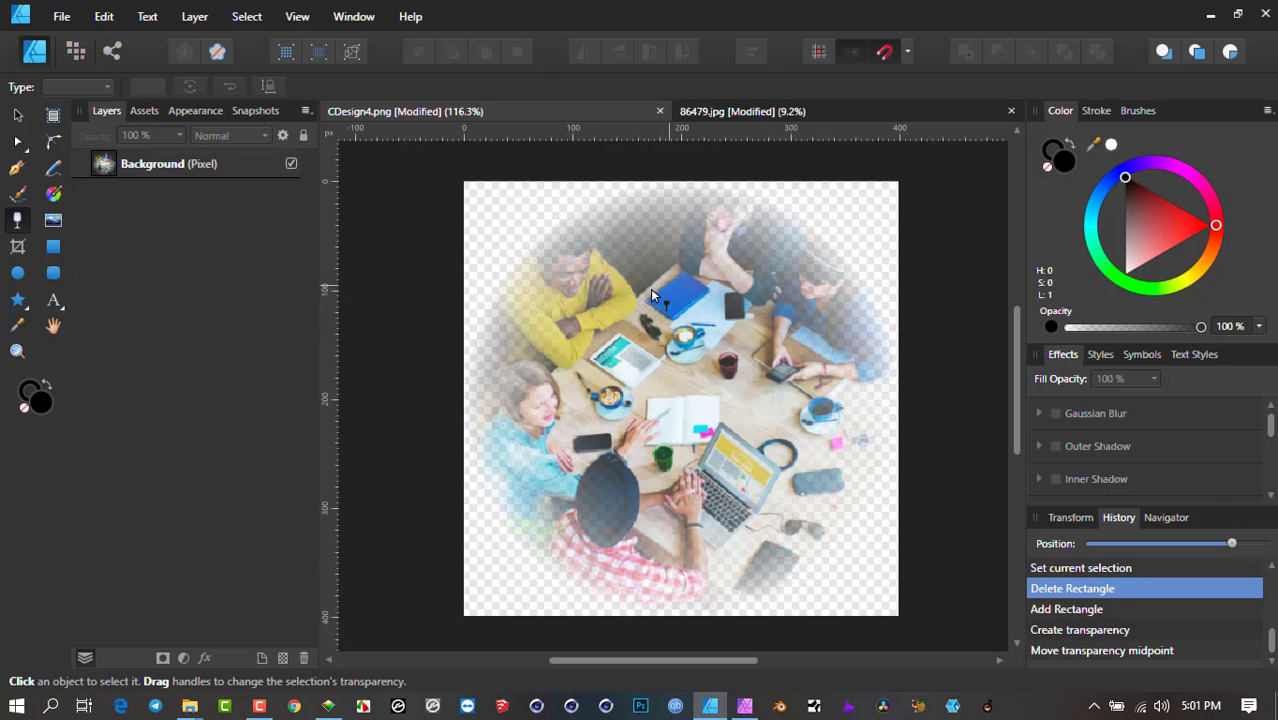
Step: Close 86479.jpg without saving and reopen the original photo from File > Open
left_click(1011, 113)
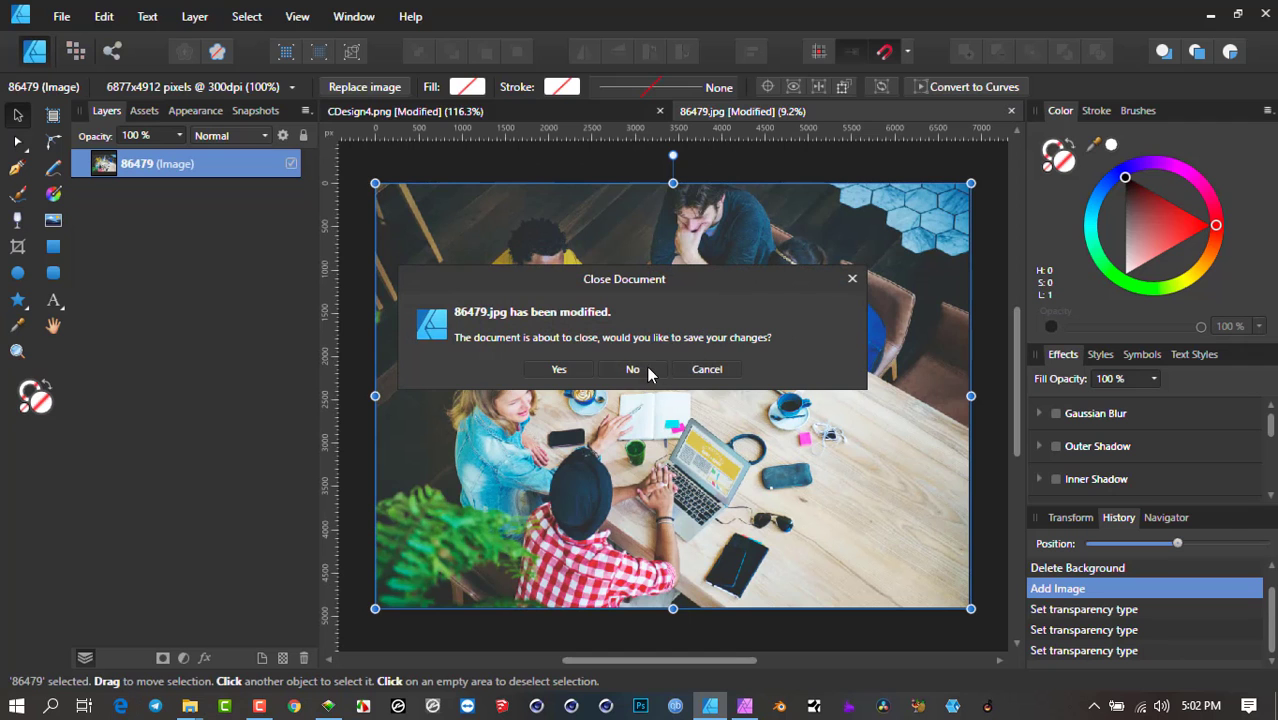
left_click(648, 372)
left_click(61, 16)
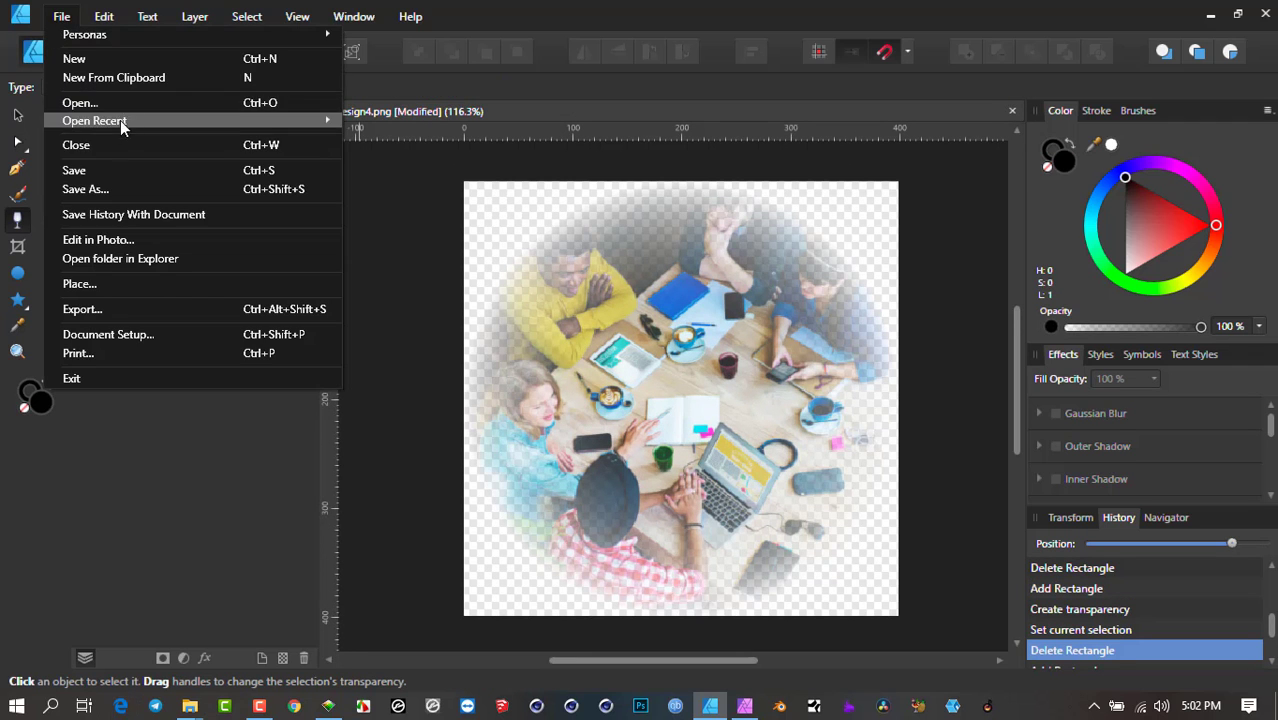
left_click(109, 102)
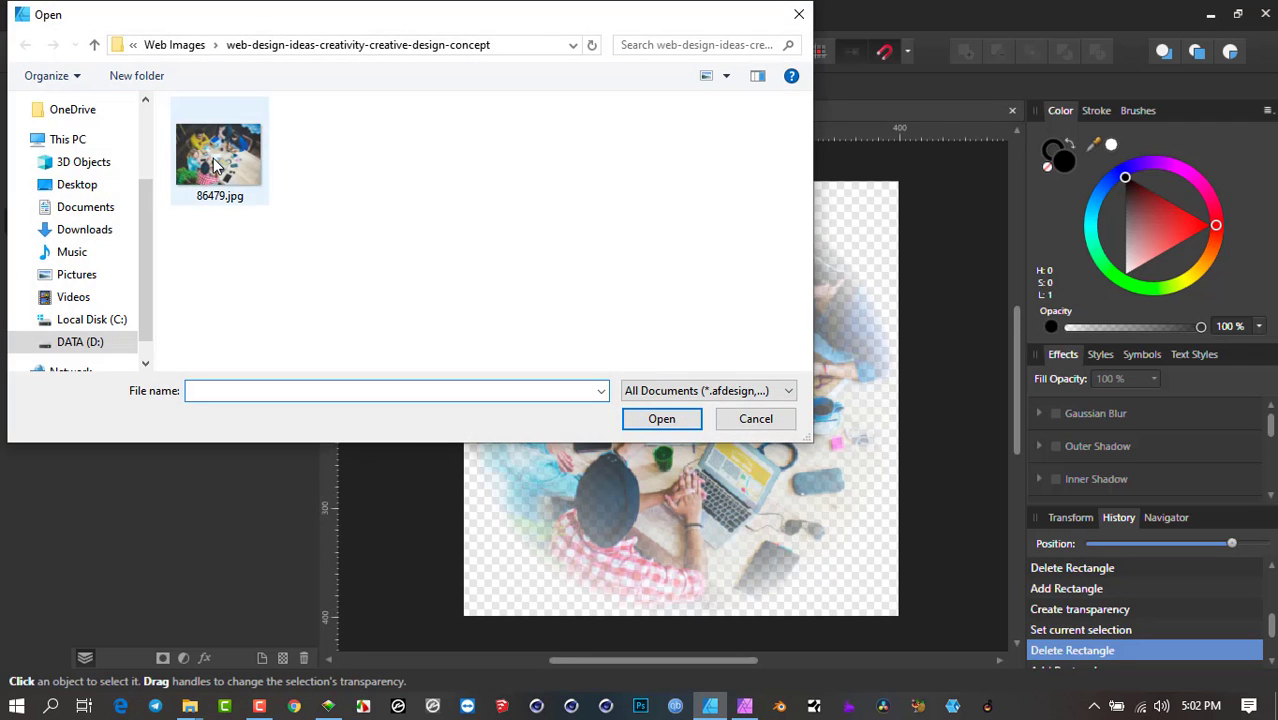
double_click(212, 163)
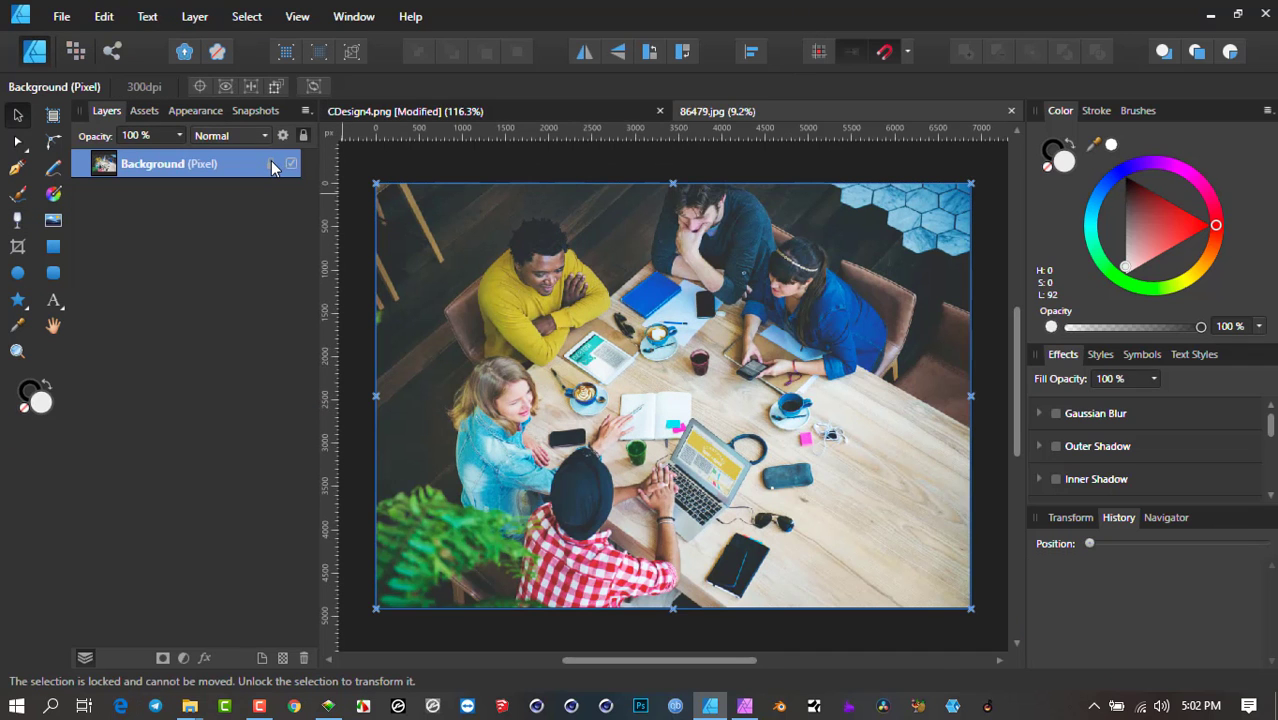
Step: Unlock and select the Background layer, then apply transparency clicks to the photo
left_click(276, 166)
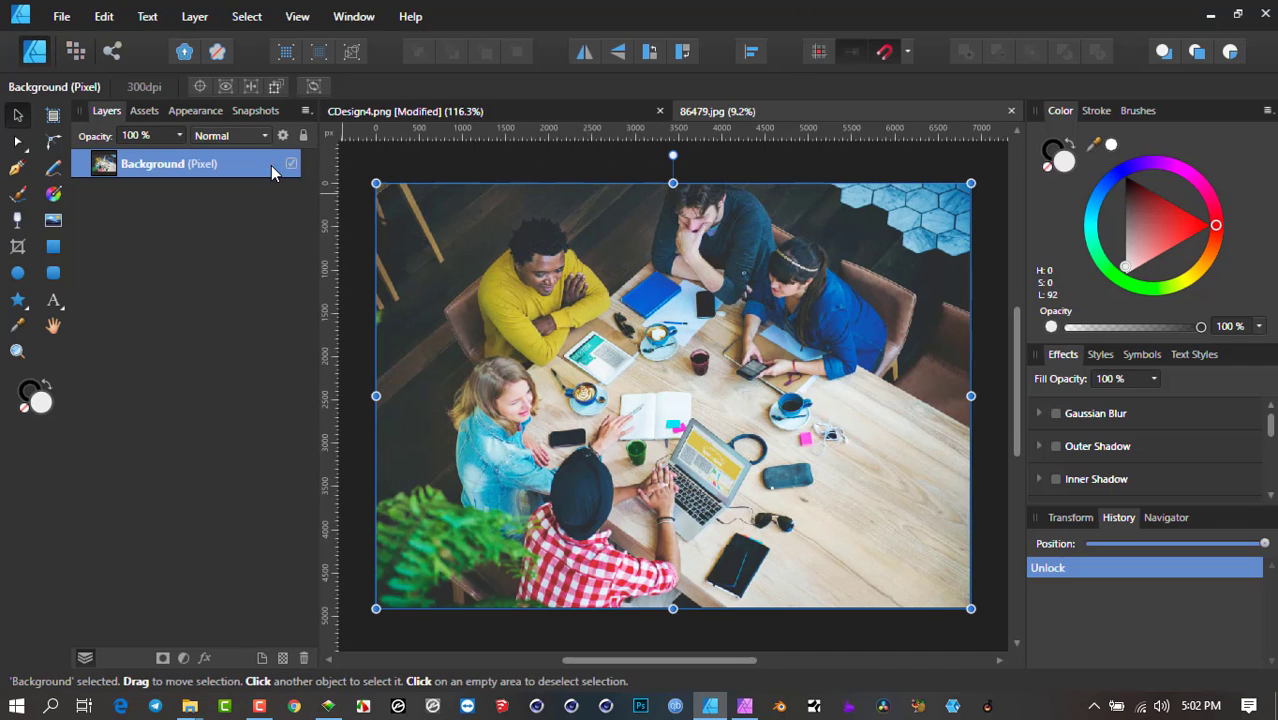
left_click(586, 158)
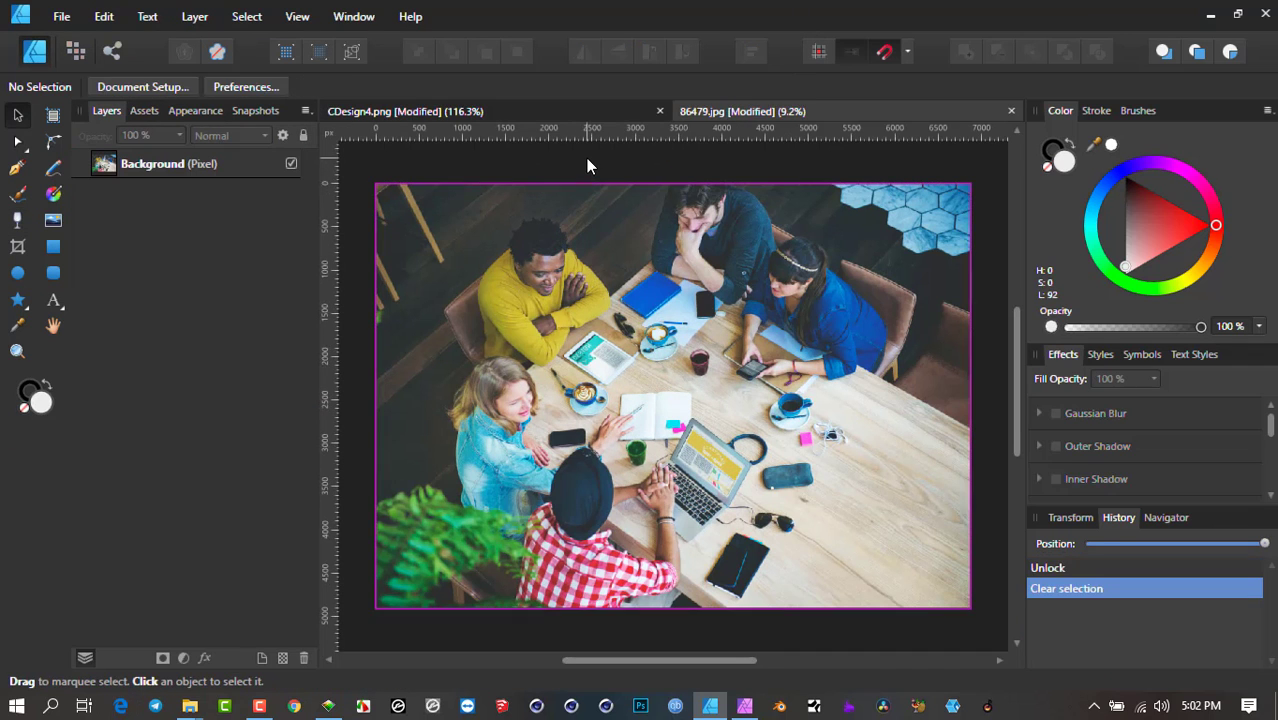
left_click(584, 250)
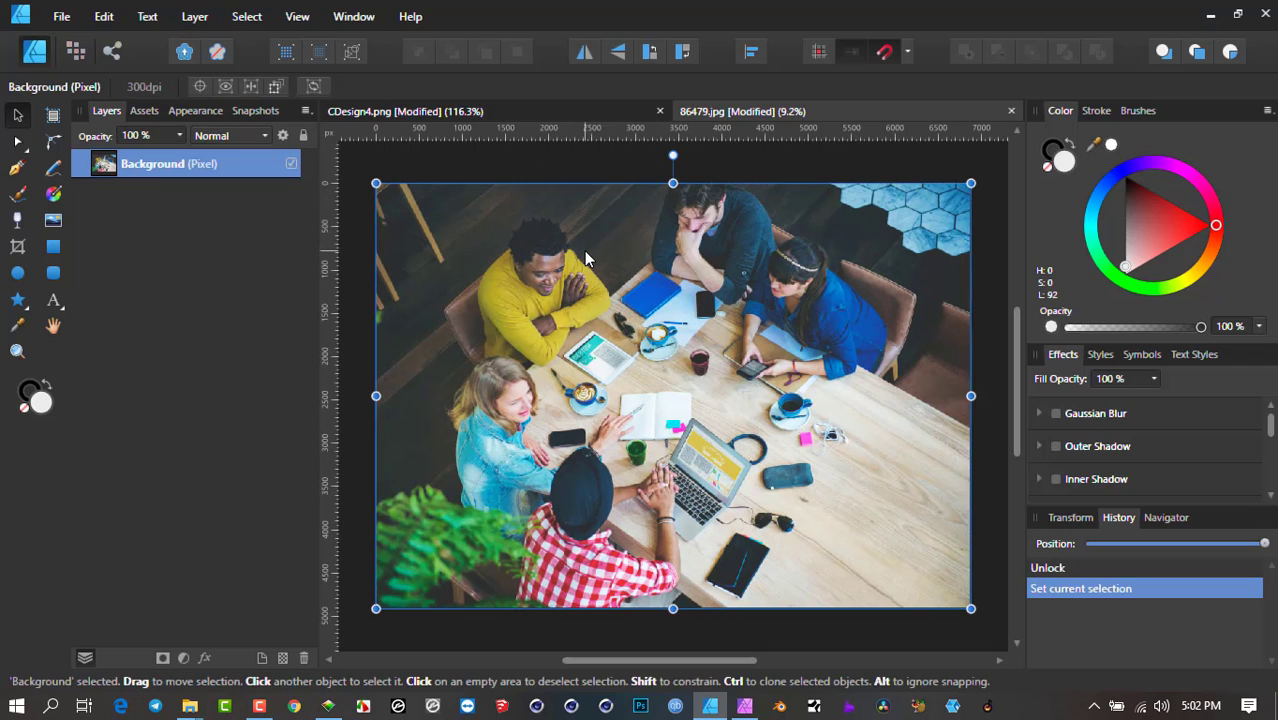
left_click(18, 220)
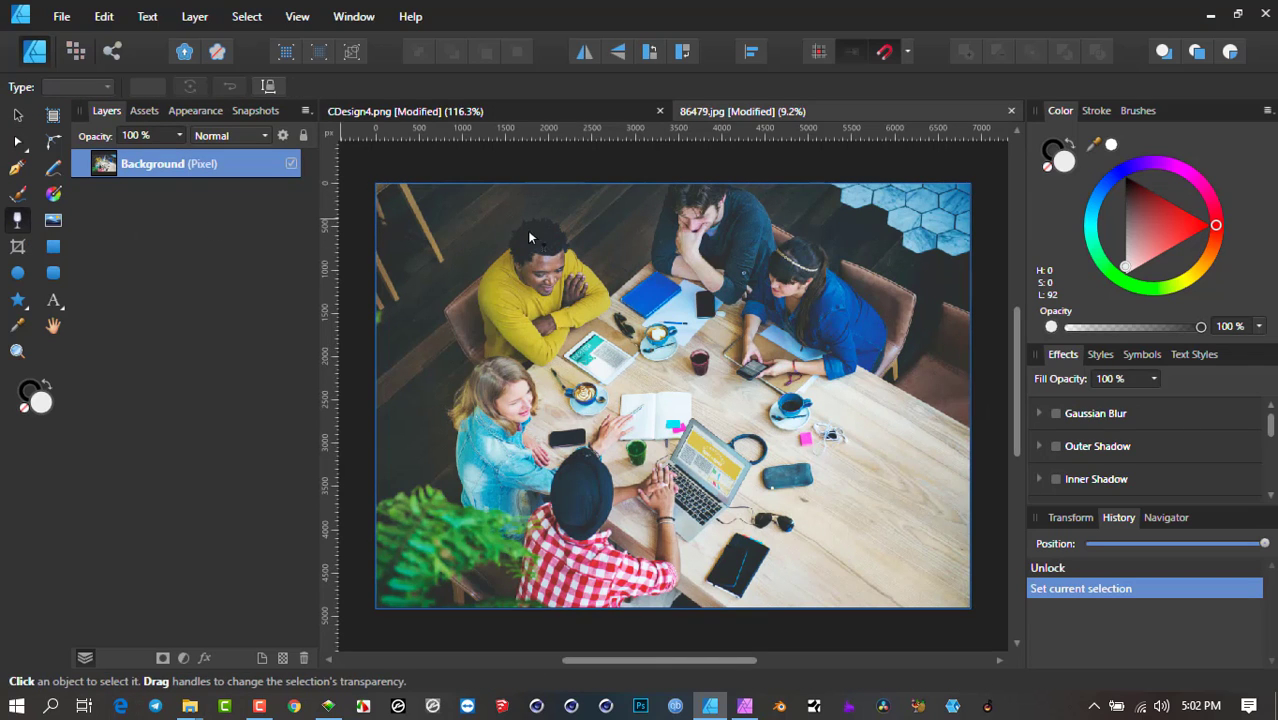
left_click(842, 493)
left_click(820, 472)
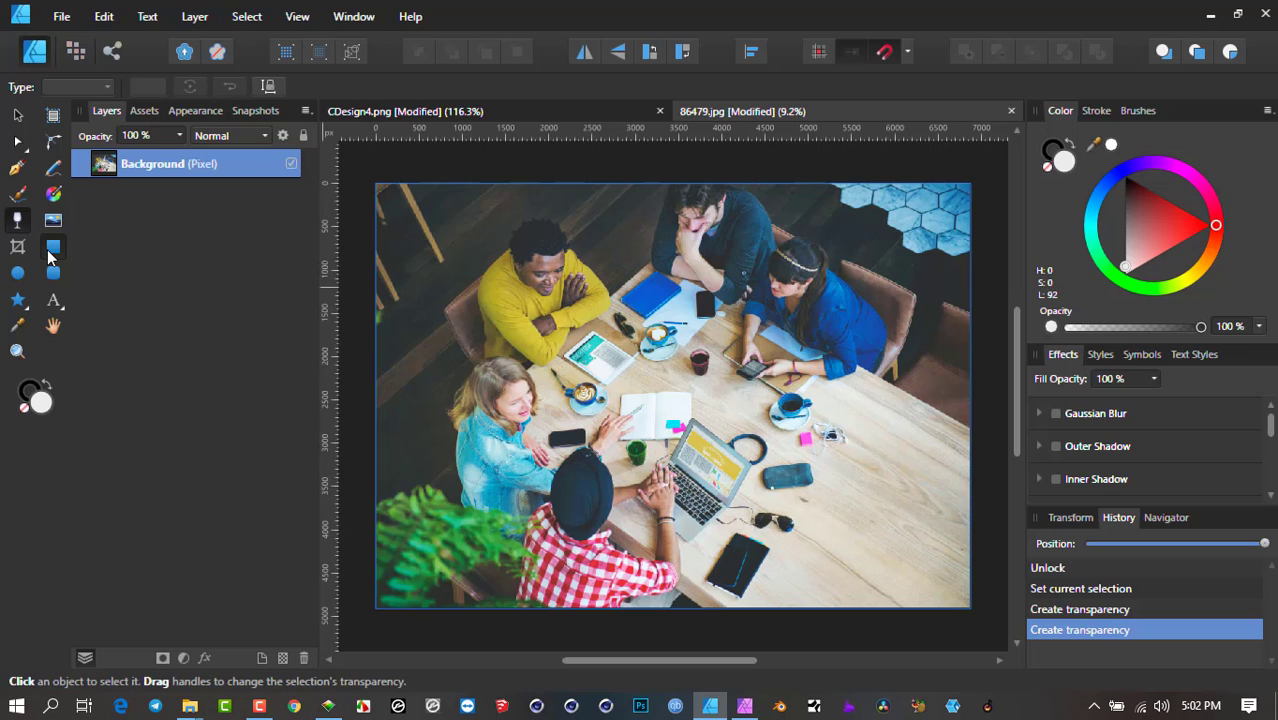
Step: Draw a white rounded rectangle over the photo's centre and fade it with a linear transparency
left_click(53, 272)
left_click_drag(551, 269, 824, 503)
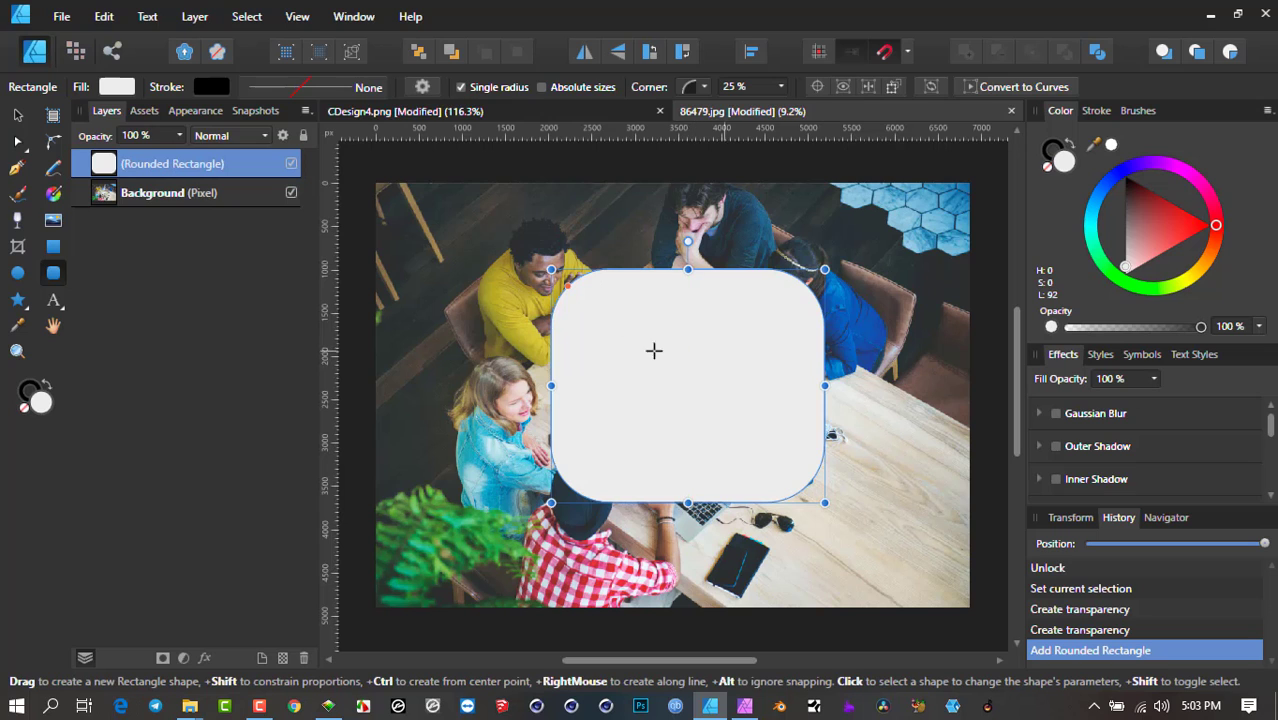
left_click(18, 224)
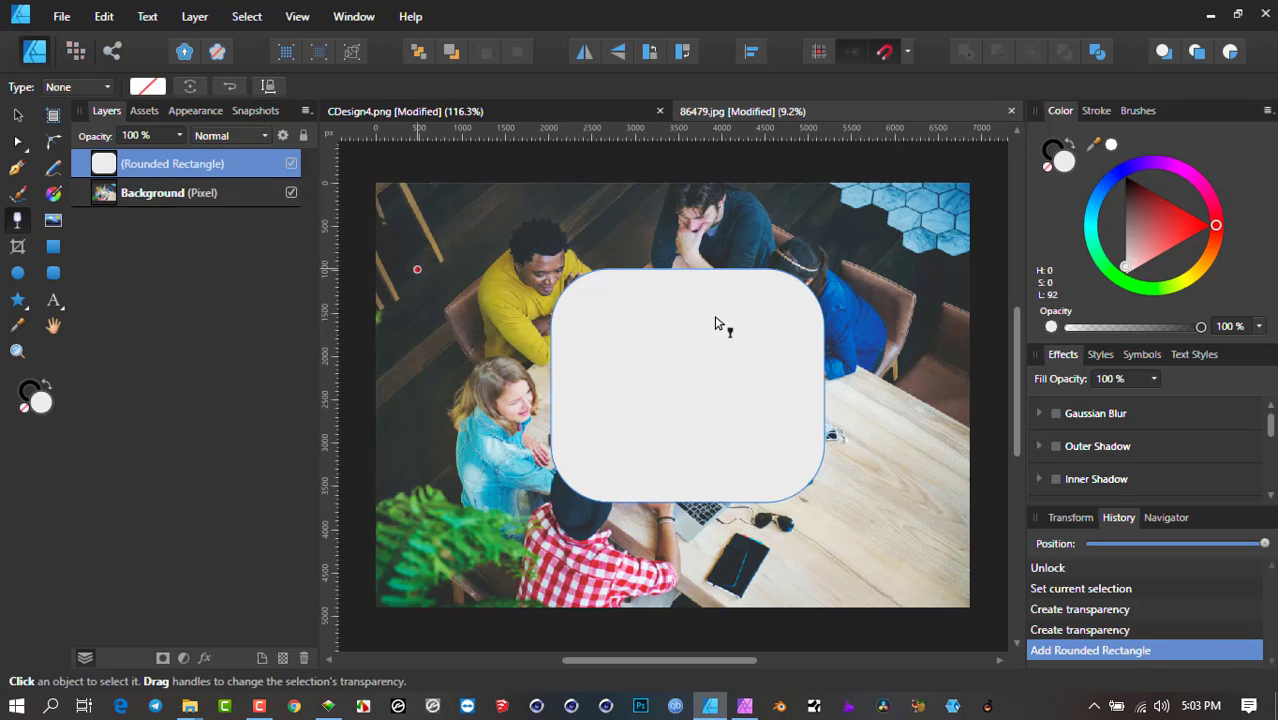
left_click_drag(616, 307, 768, 432)
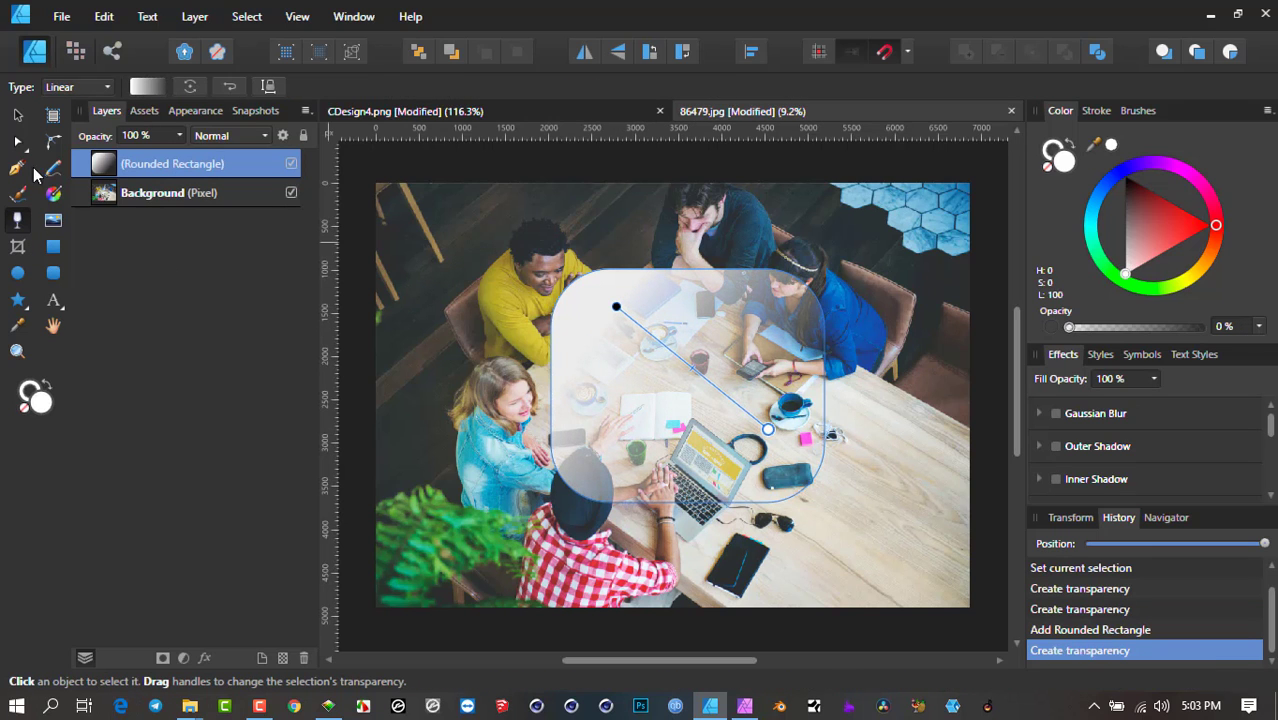
Step: Apply transparency clicks to the Background photo layer, then reselect the rounded rectangle
left_click(18, 115)
left_click(166, 194)
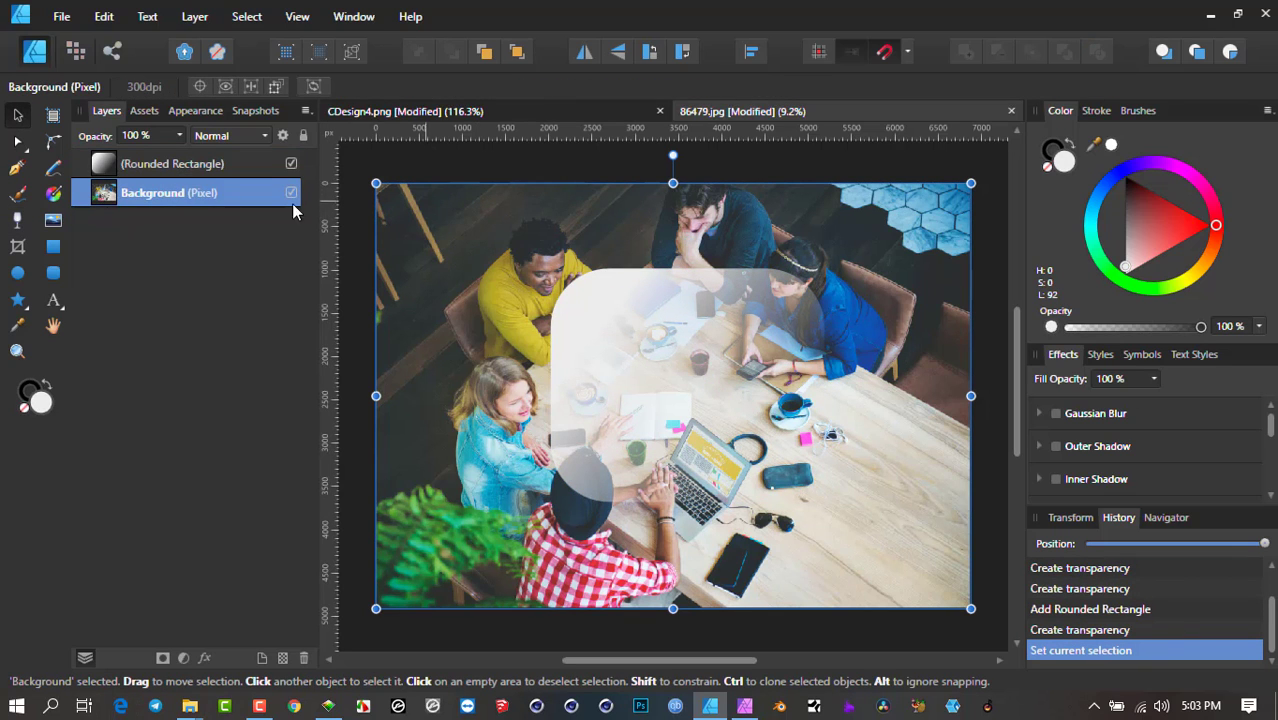
left_click(18, 220)
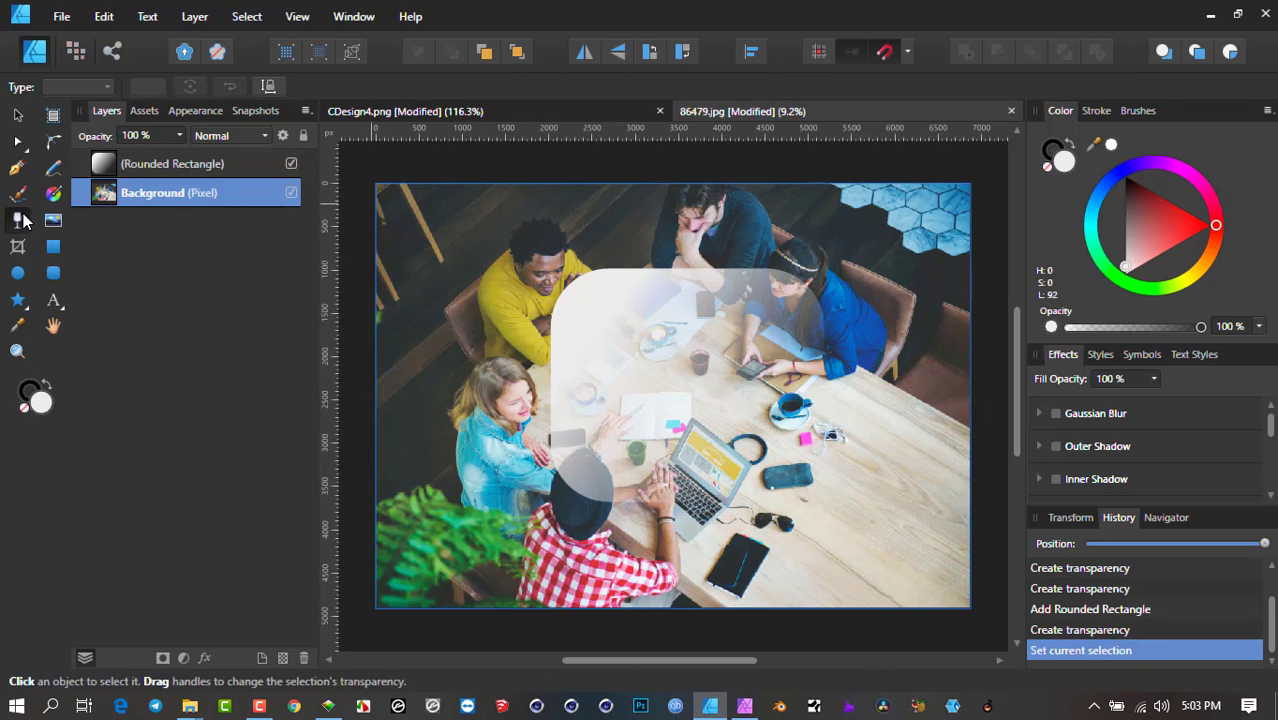
left_click(494, 288)
left_click(457, 248)
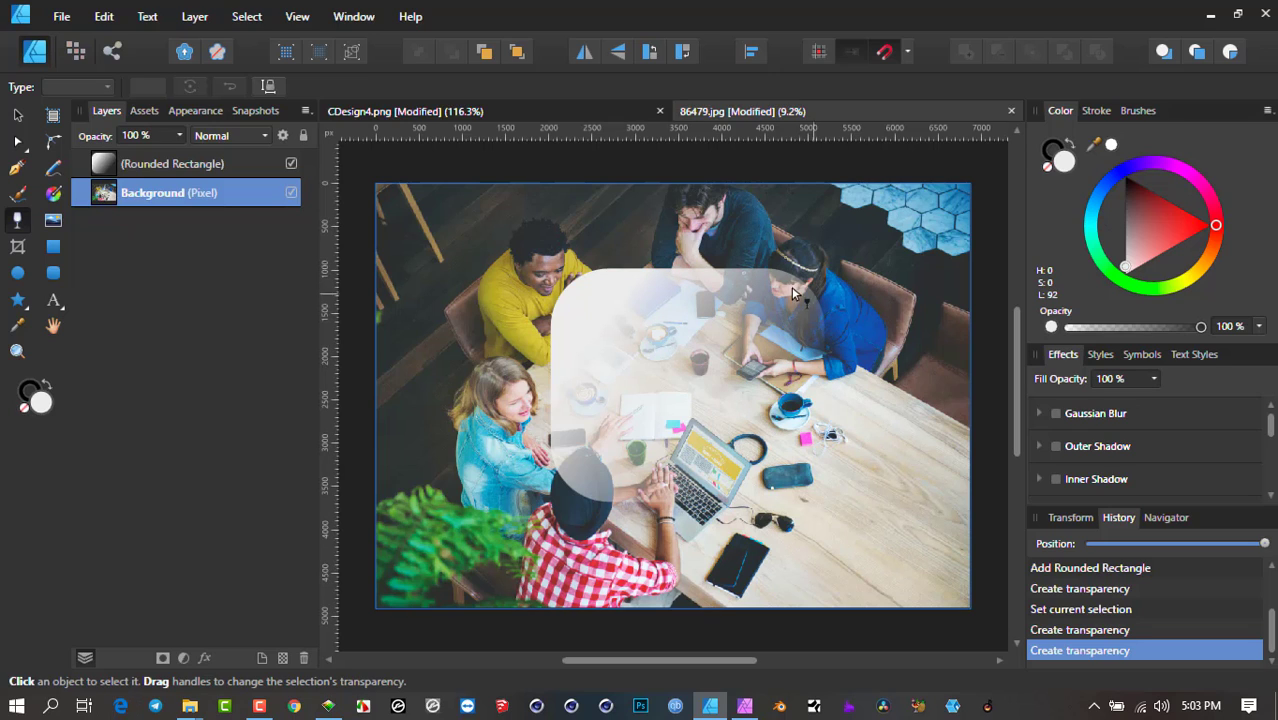
left_click(16, 117)
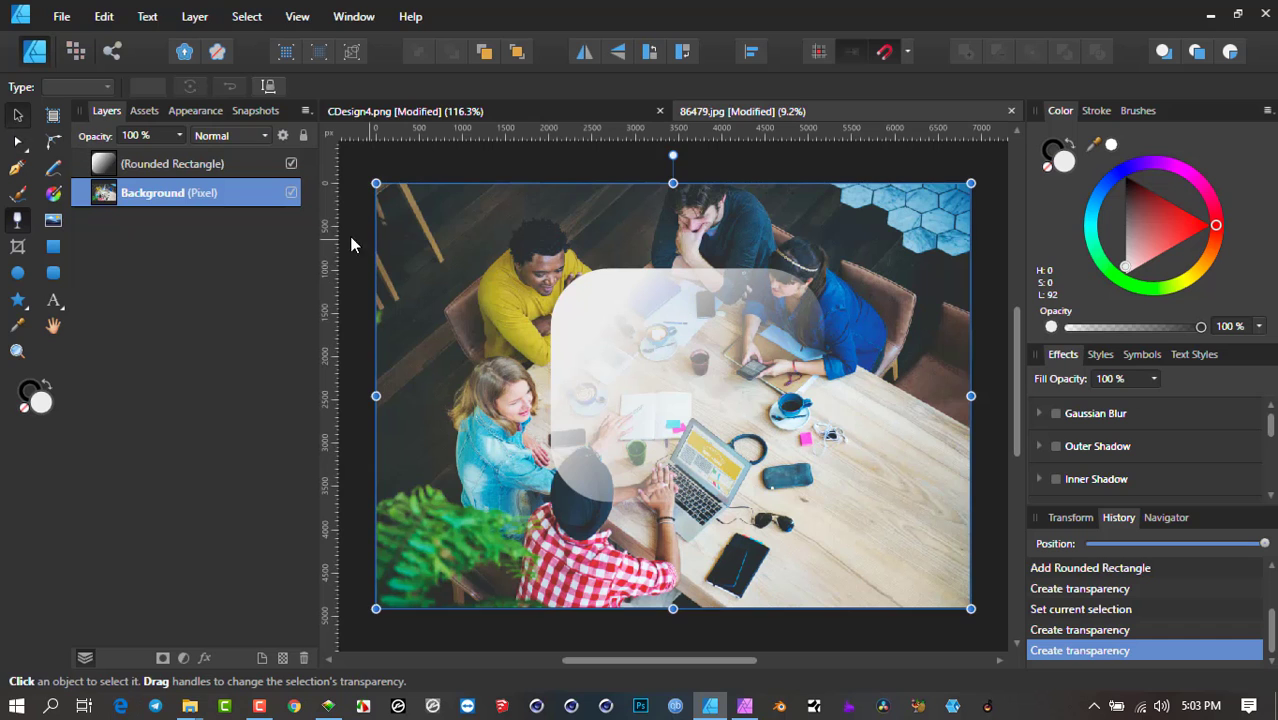
left_click(685, 312)
Step: Delete the rounded rectangle and the Background photo layer, leaving an empty canvas
key("Delete")
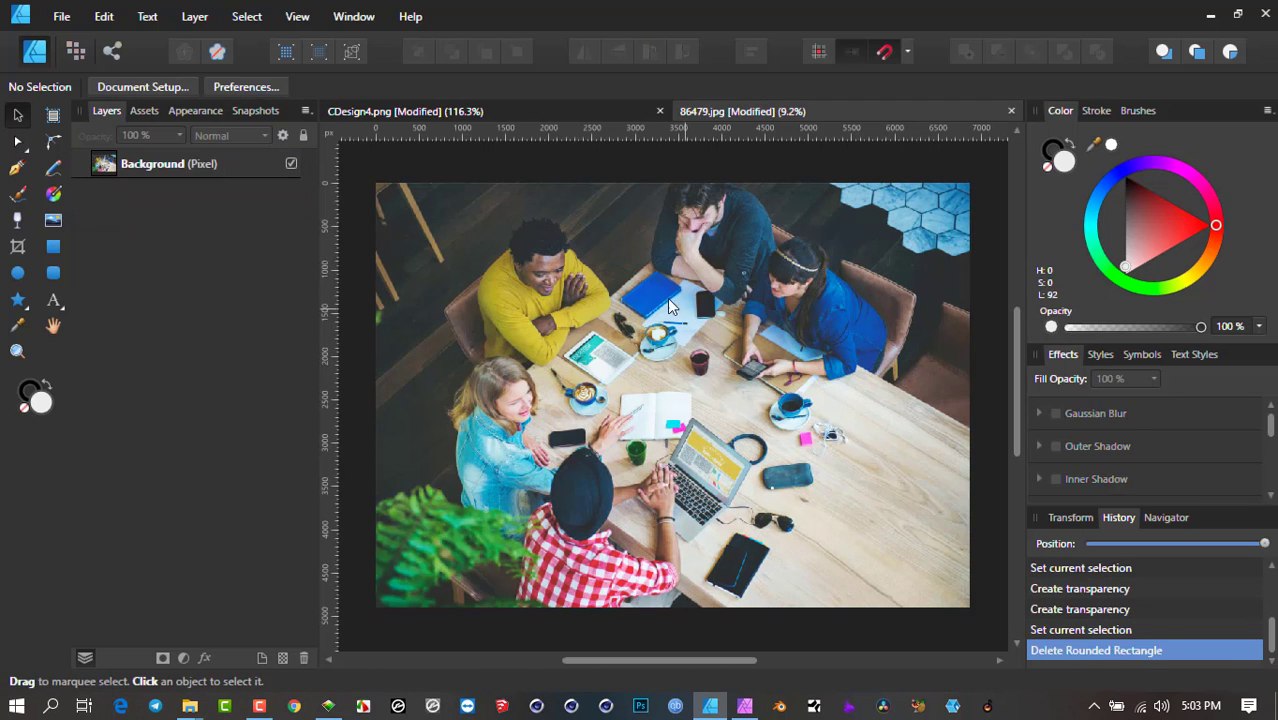
left_click(622, 261)
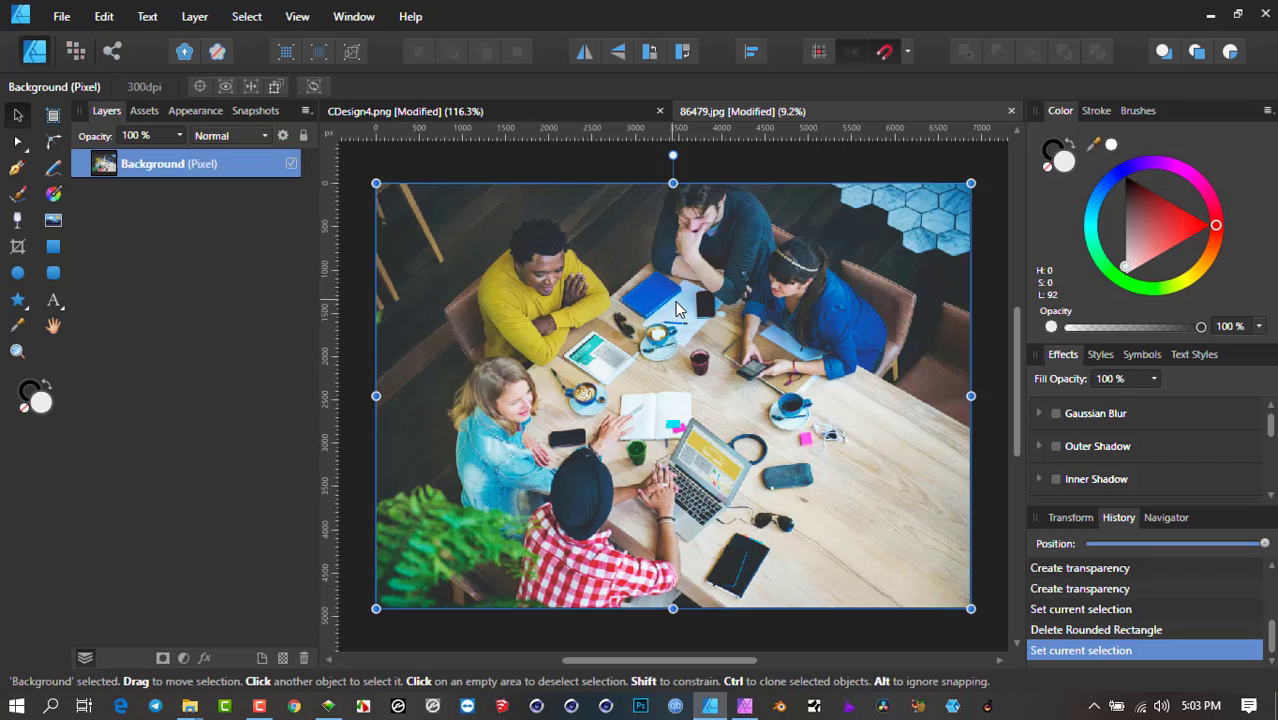
key("Delete")
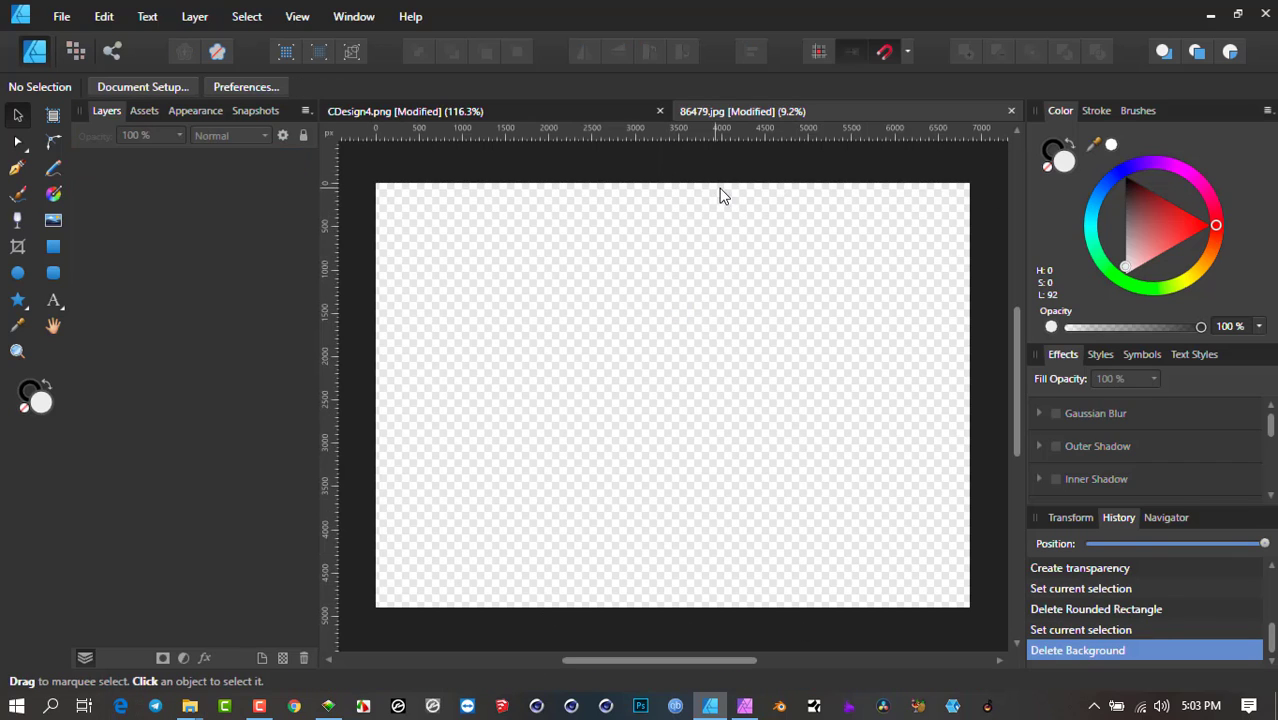
left_click(1080, 518)
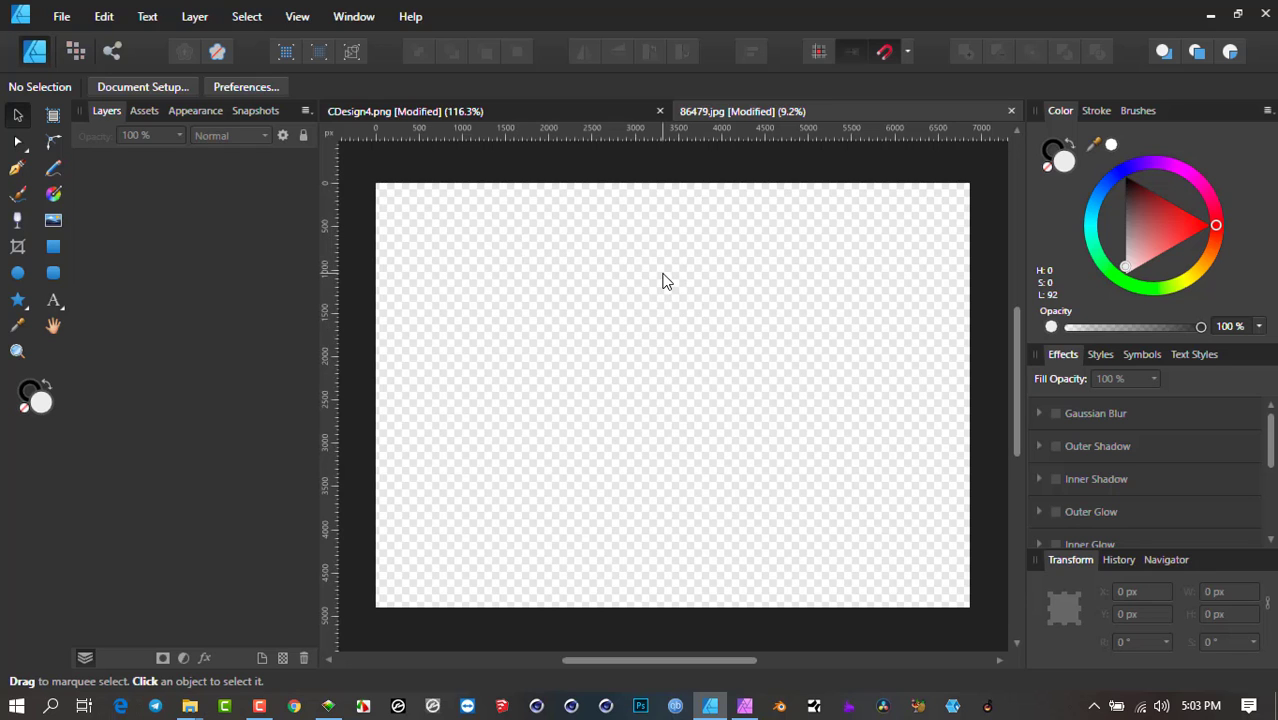
Step: Place 86479.jpg via File > Place, dragging from the top-left corner to fill the canvas
left_click(62, 14)
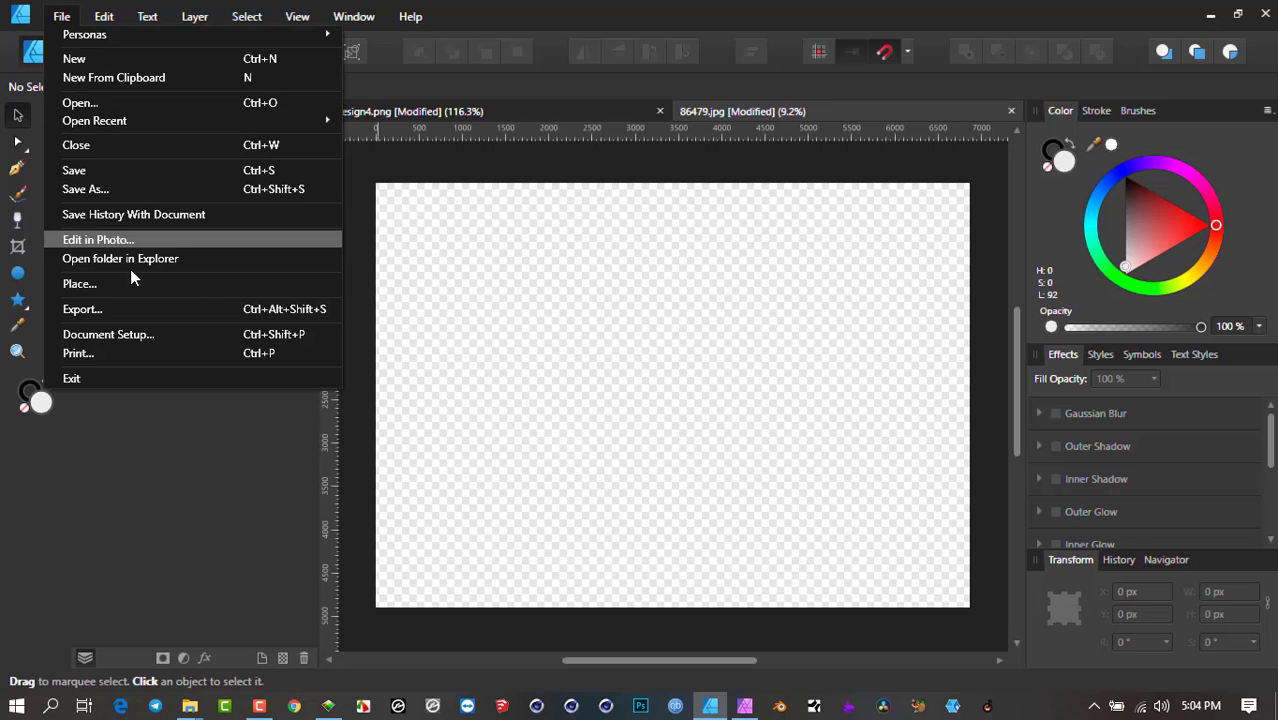
left_click(130, 283)
left_click(226, 178)
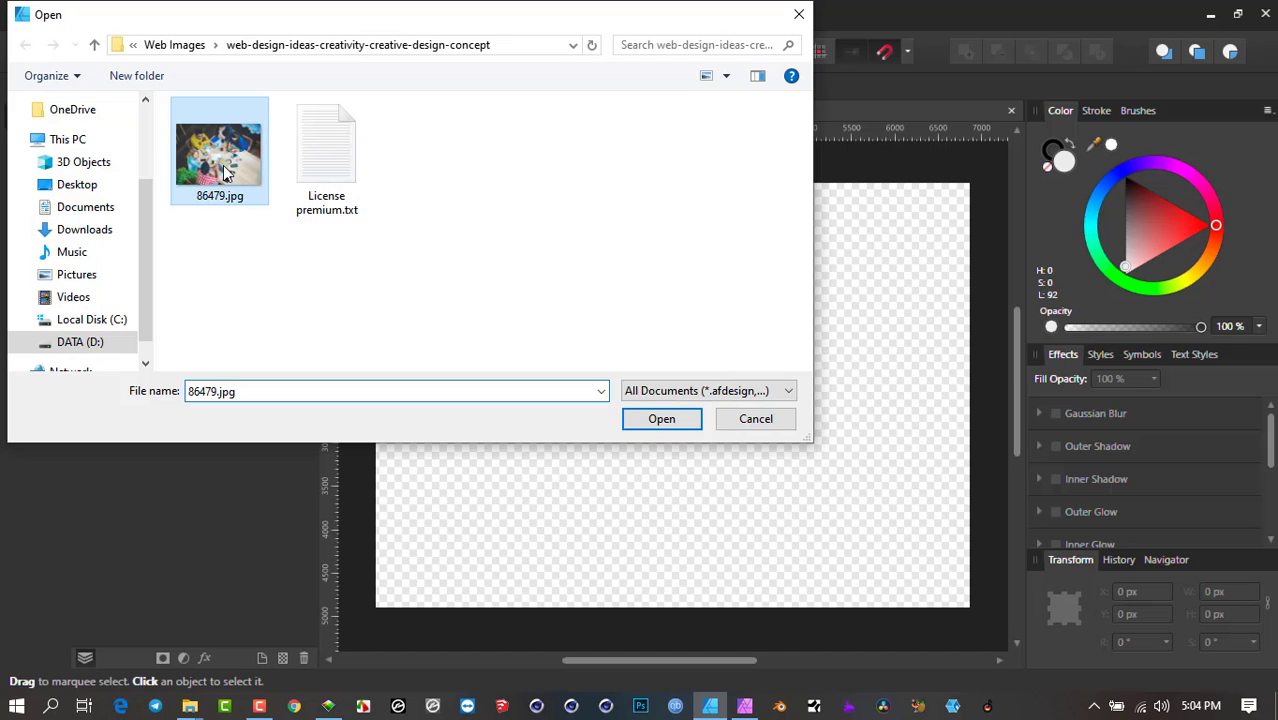
left_click(684, 419)
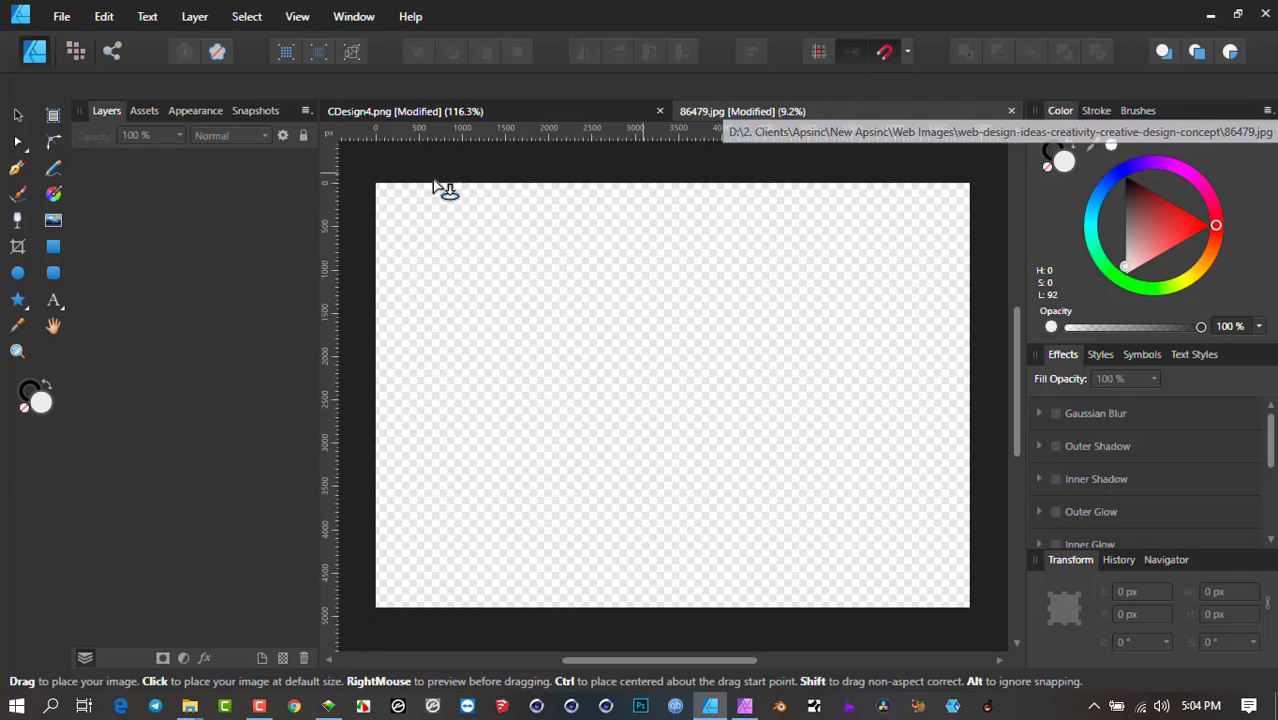
left_click_drag(377, 186, 946, 585)
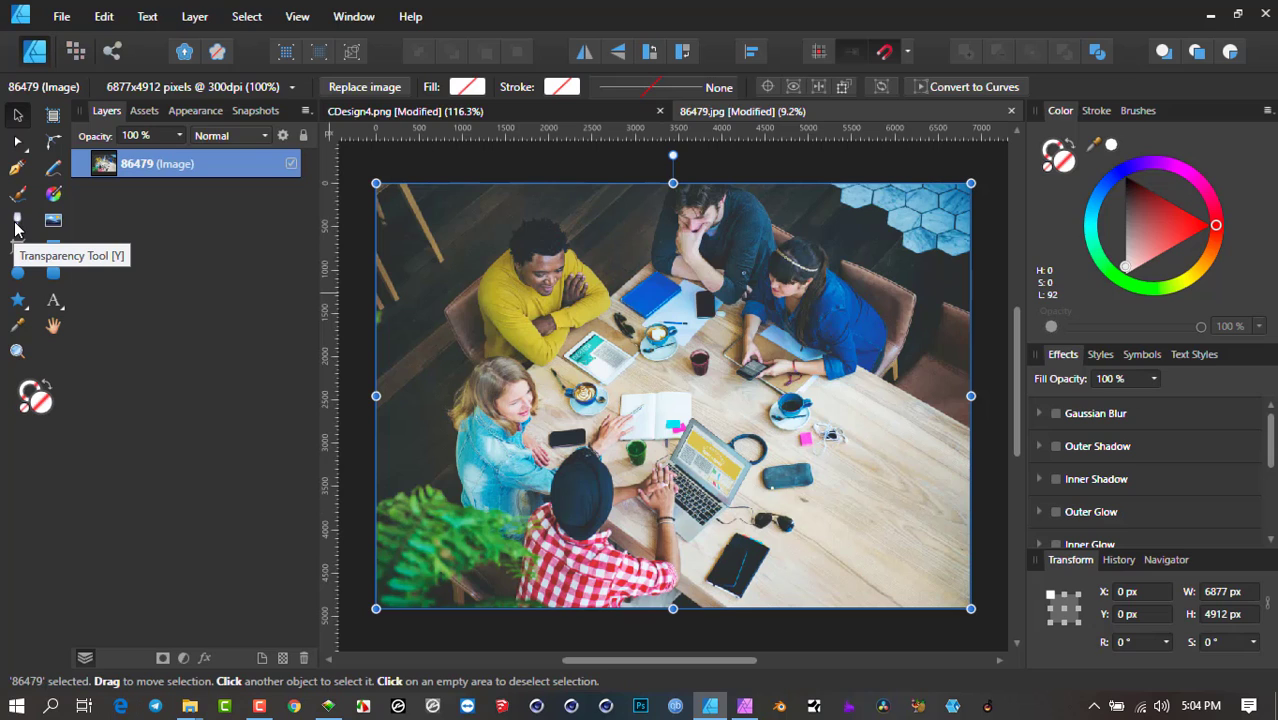
left_click(17, 220)
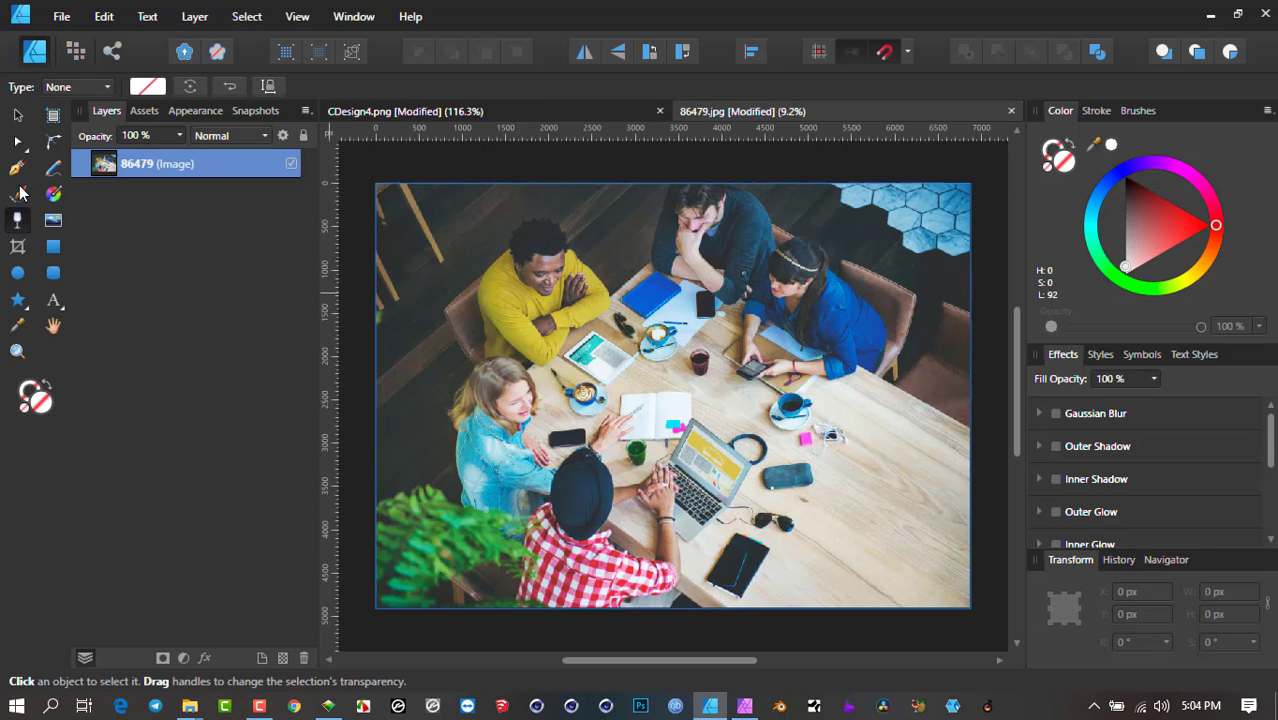
left_click(104, 89)
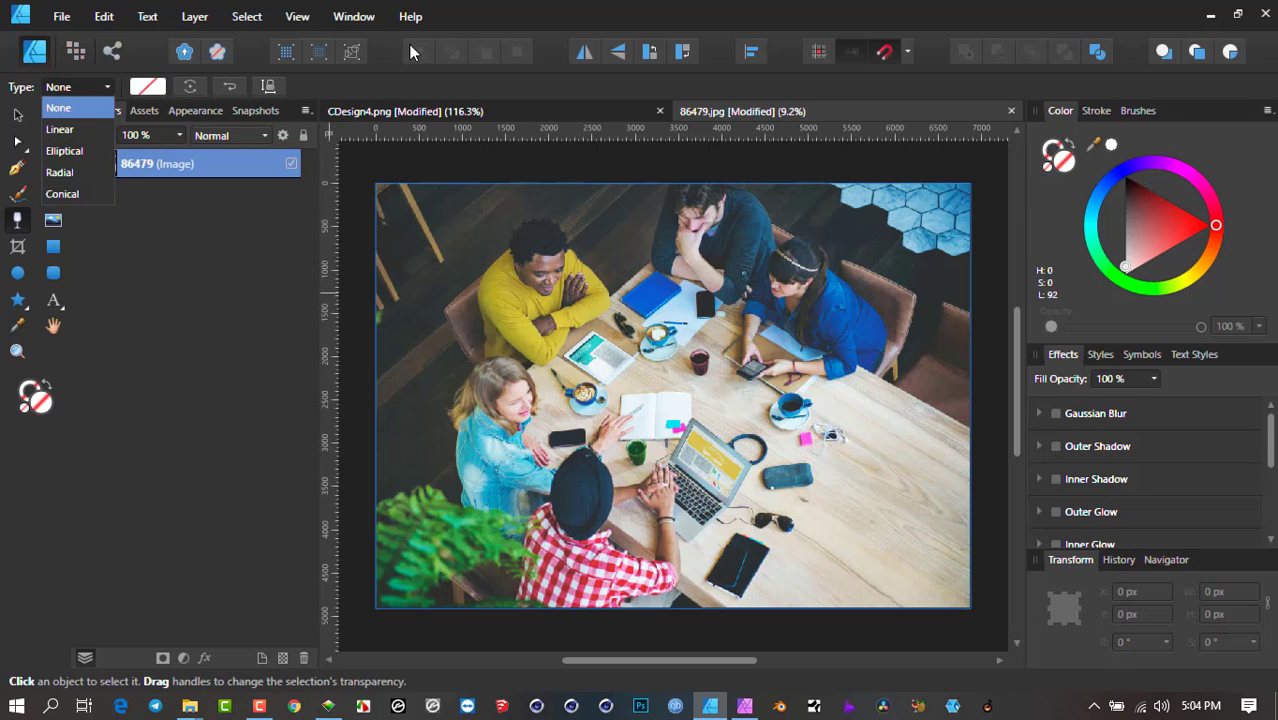
left_click(534, 16)
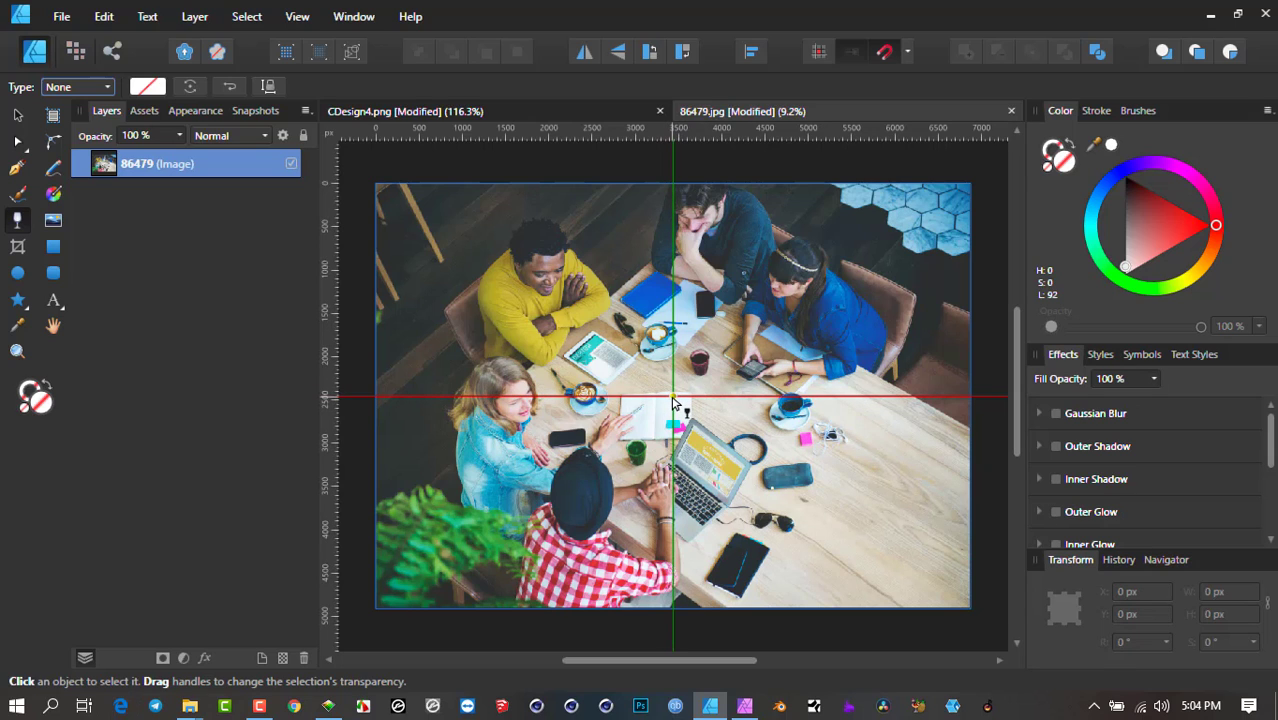
left_click_drag(673, 397, 931, 400)
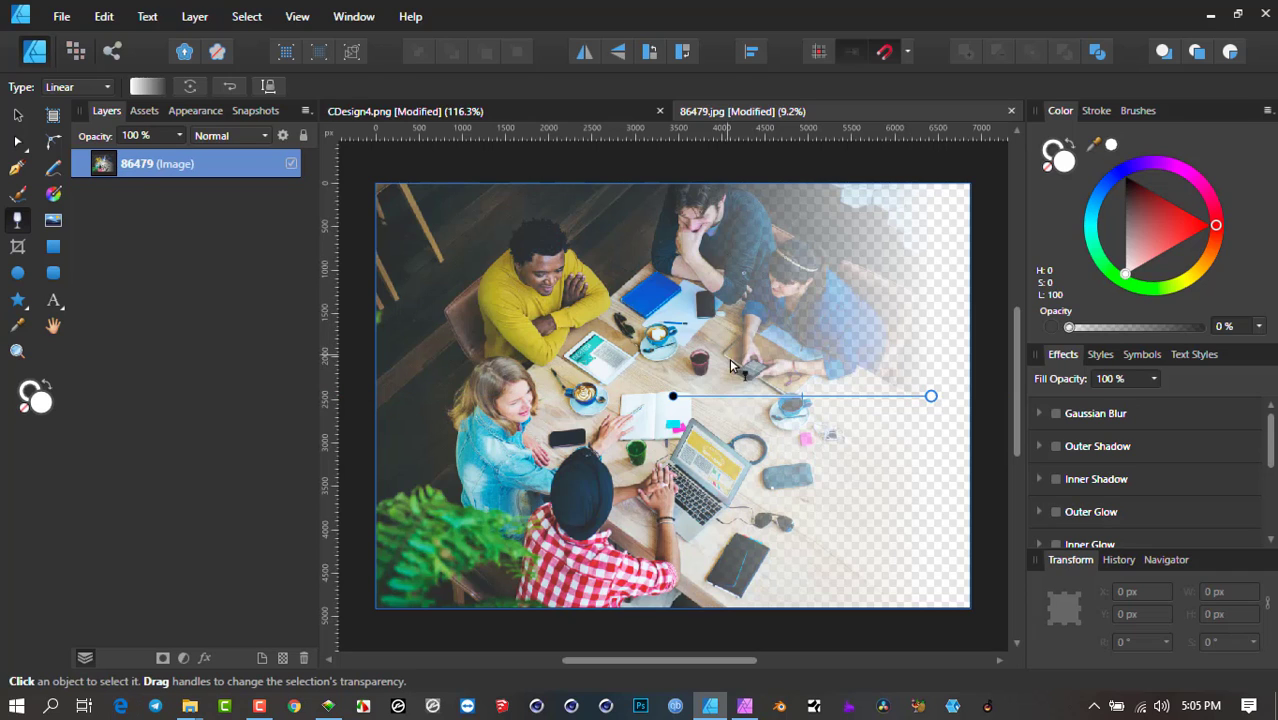
key("ctrl+z")
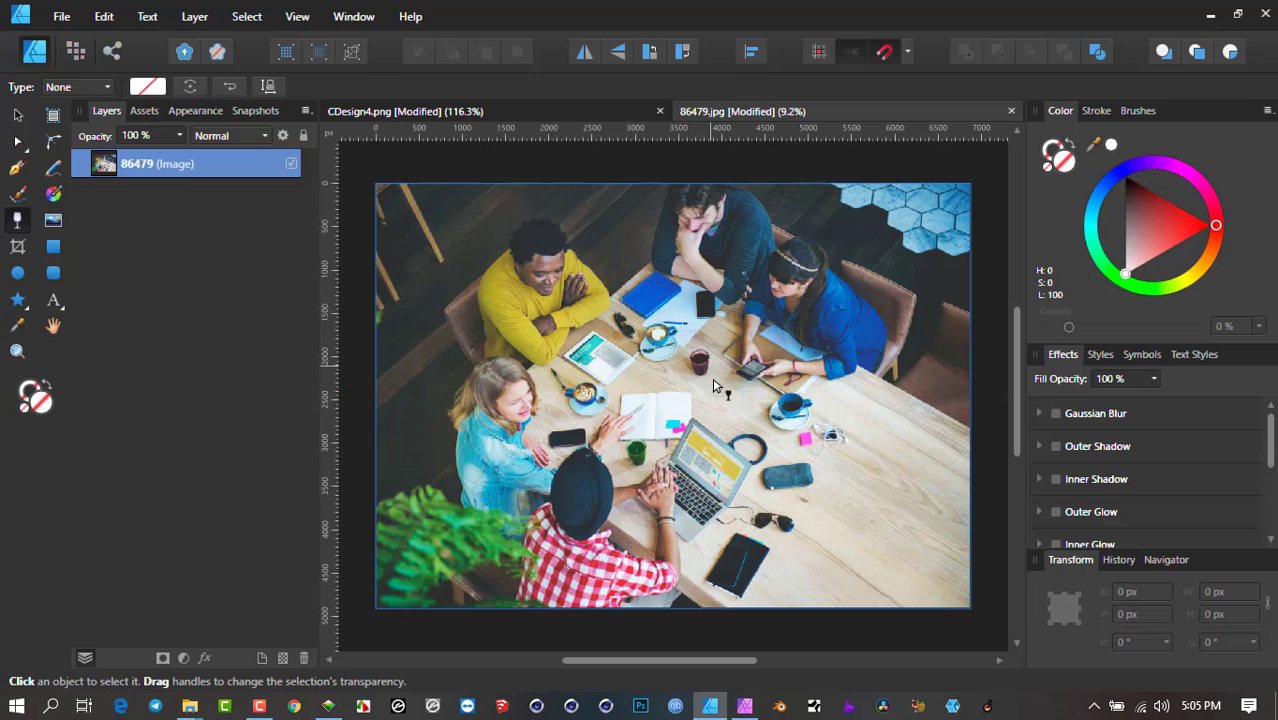
Step: Try a Radial transparency fade on the photo, nudge its midpoint outward, then undo it
left_click_drag(677, 411, 676, 405)
left_click(82, 88)
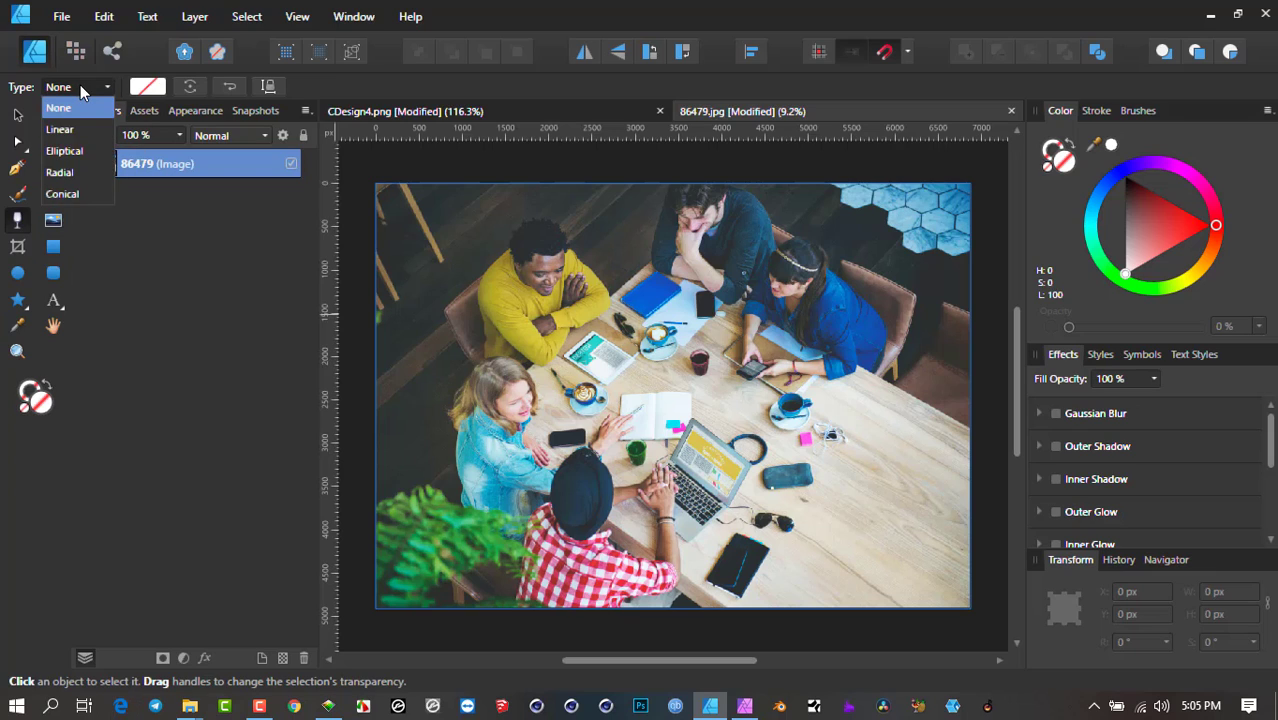
left_click(60, 173)
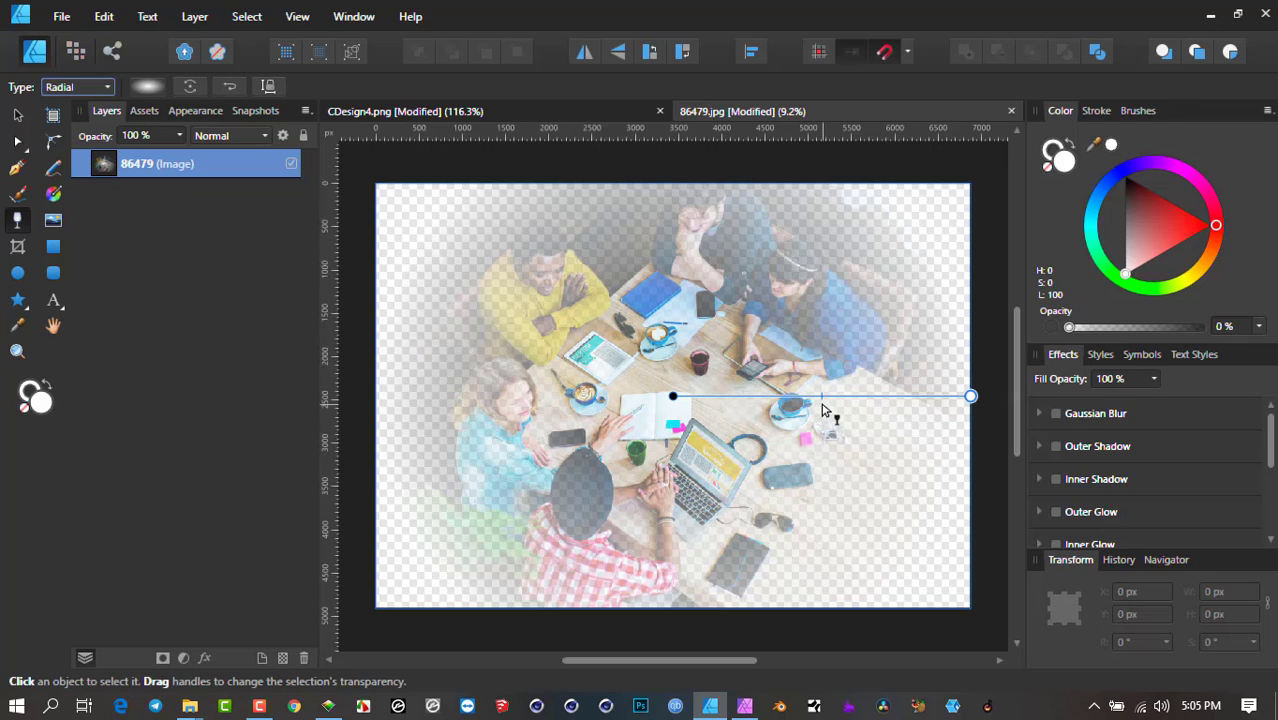
left_click_drag(815, 396, 844, 400)
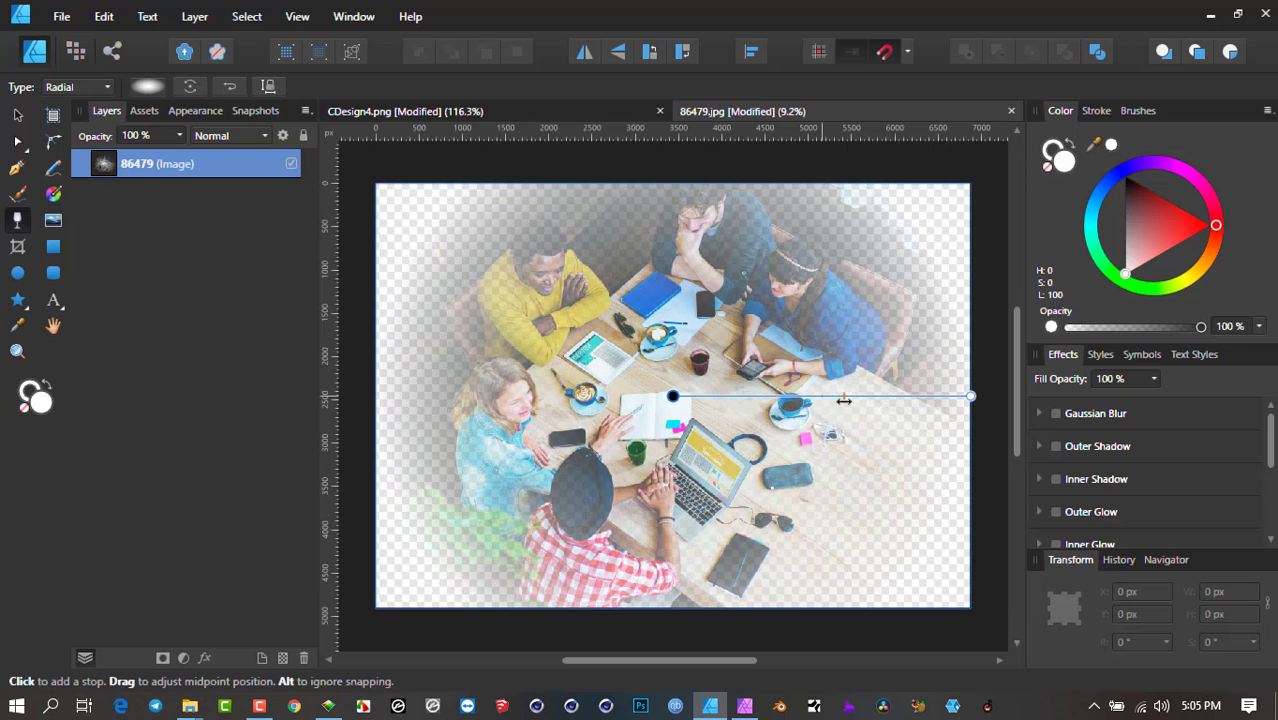
key("ctrl+z")
key("ctrl+z")
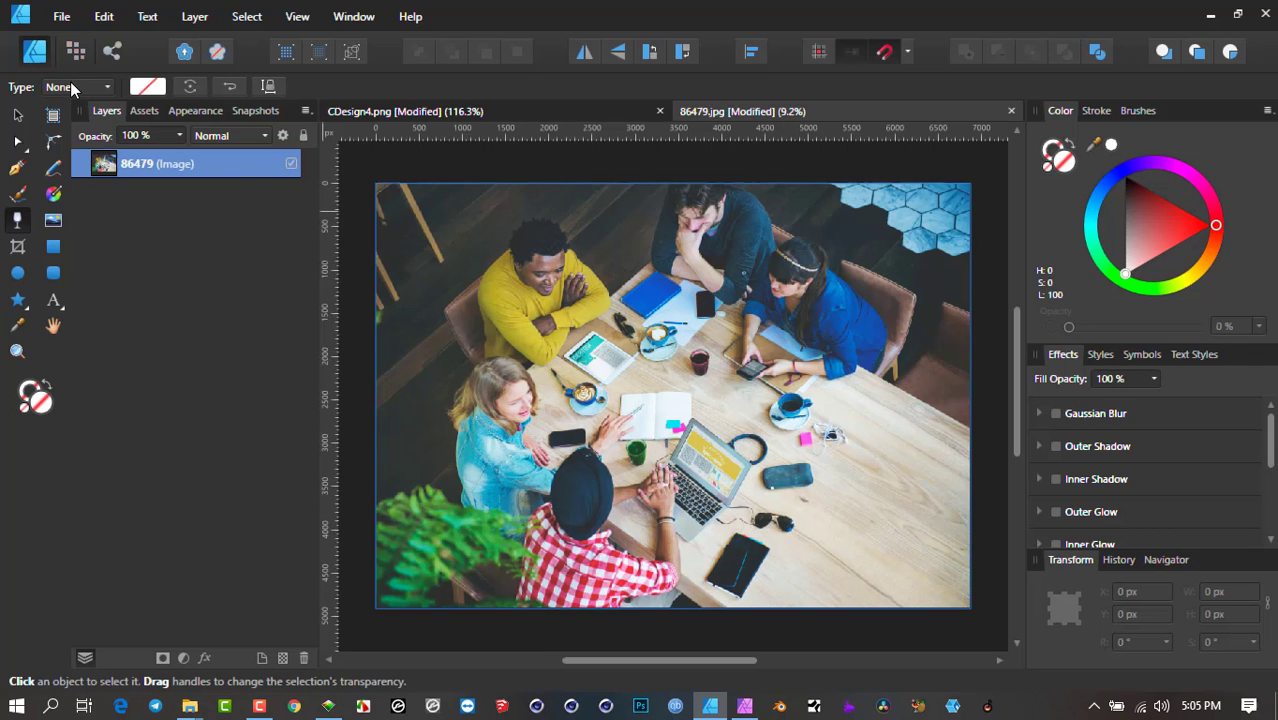
Step: Try an Elliptical transparency fade, undo it, and reapply the Radial type
left_click(70, 84)
left_click(72, 155)
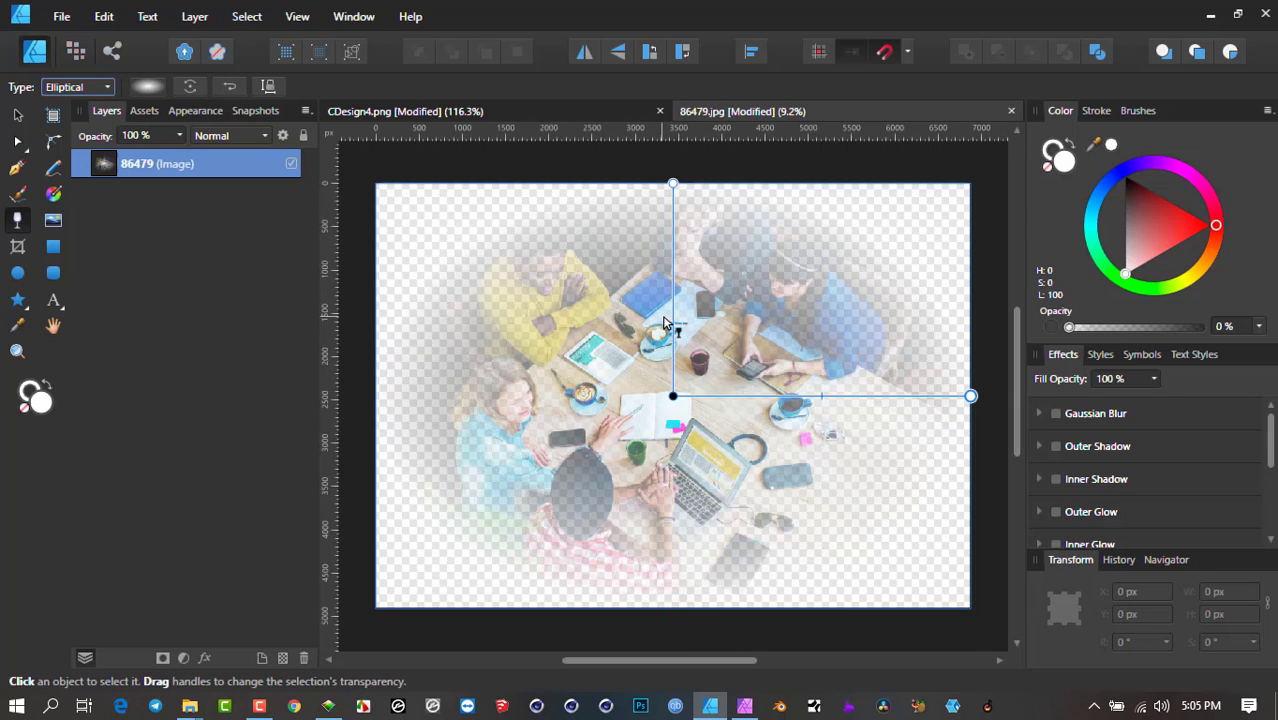
key("ctrl+z")
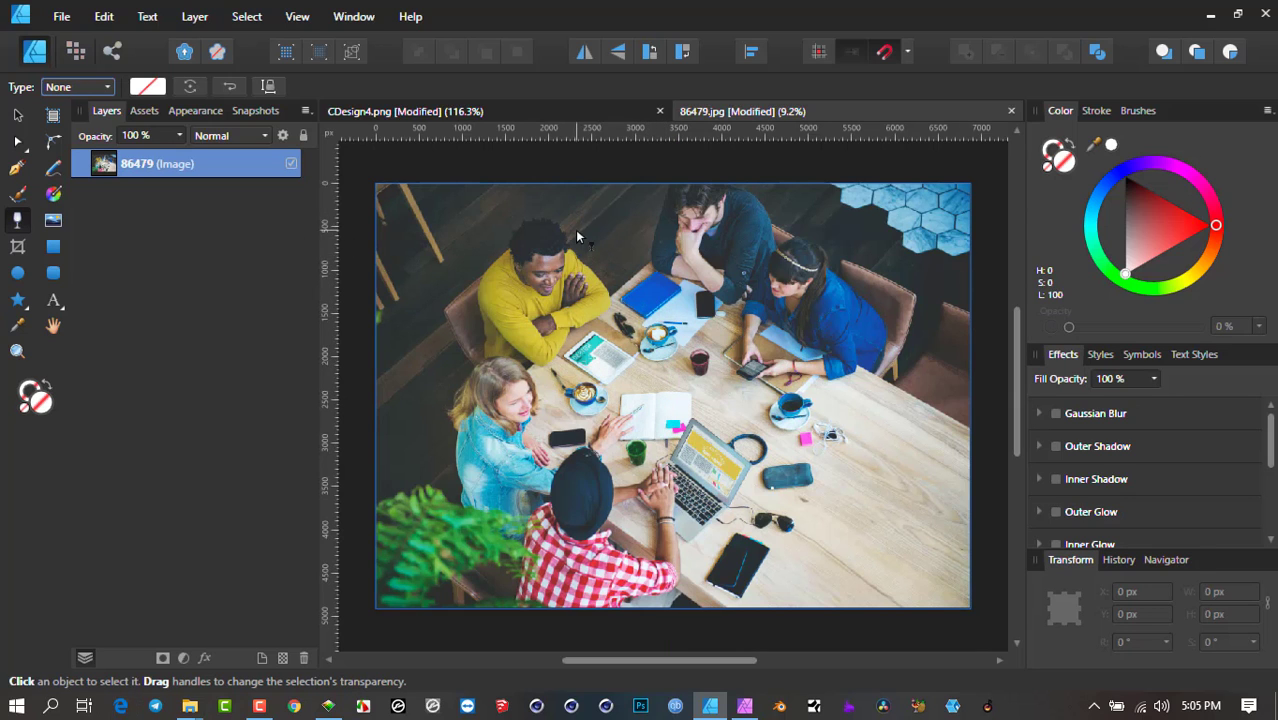
left_click(72, 88)
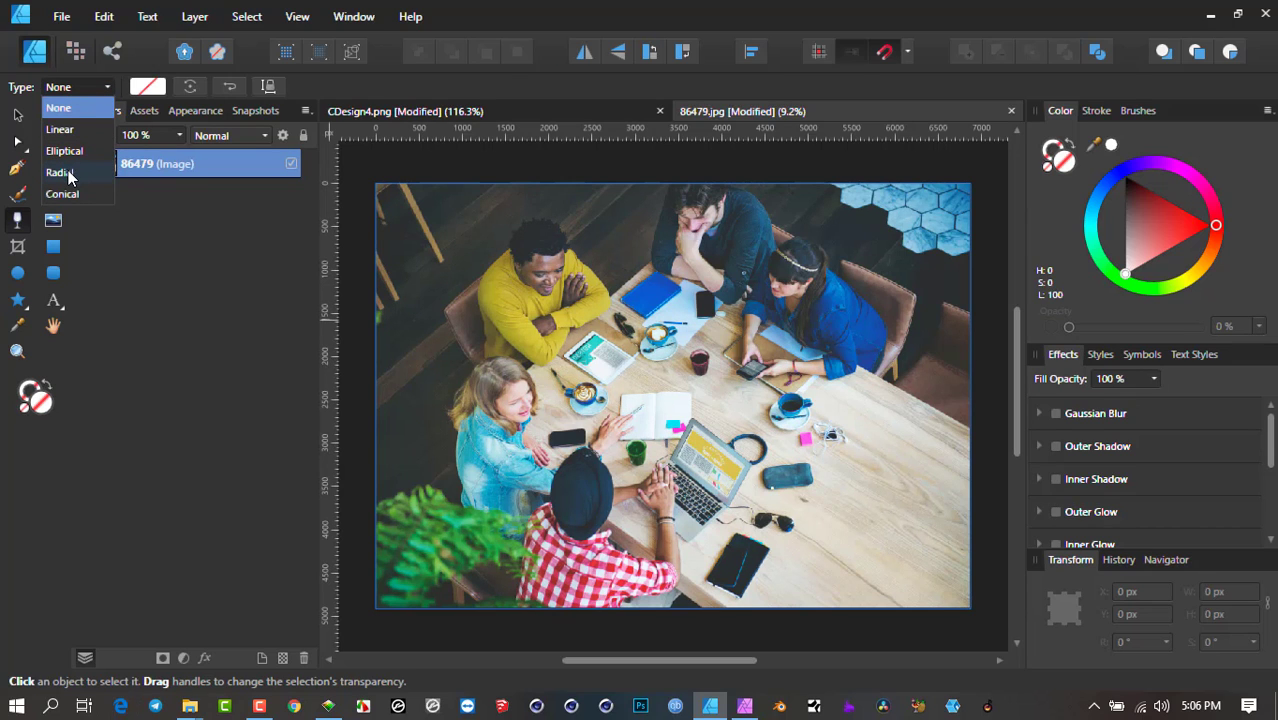
left_click(62, 173)
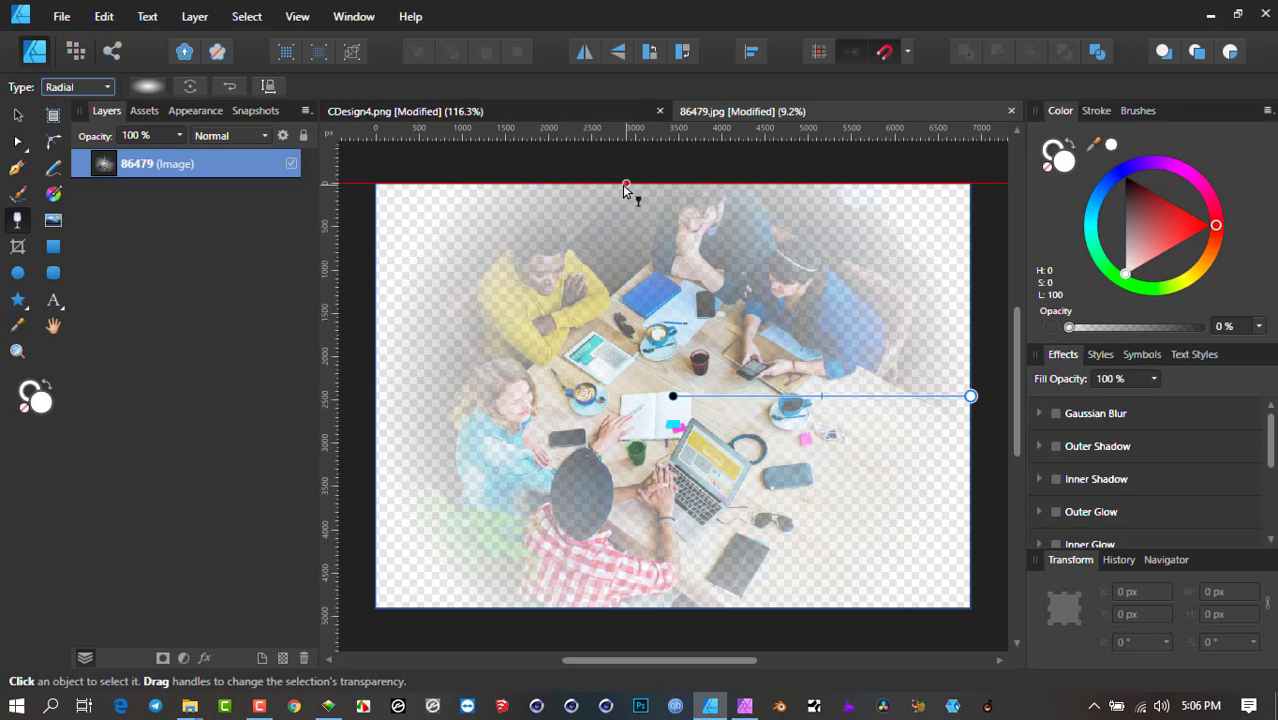
Step: Draw a canvas-covering rectangle, send it behind the photo, and change its fill to red
left_click(354, 172)
left_click(17, 115)
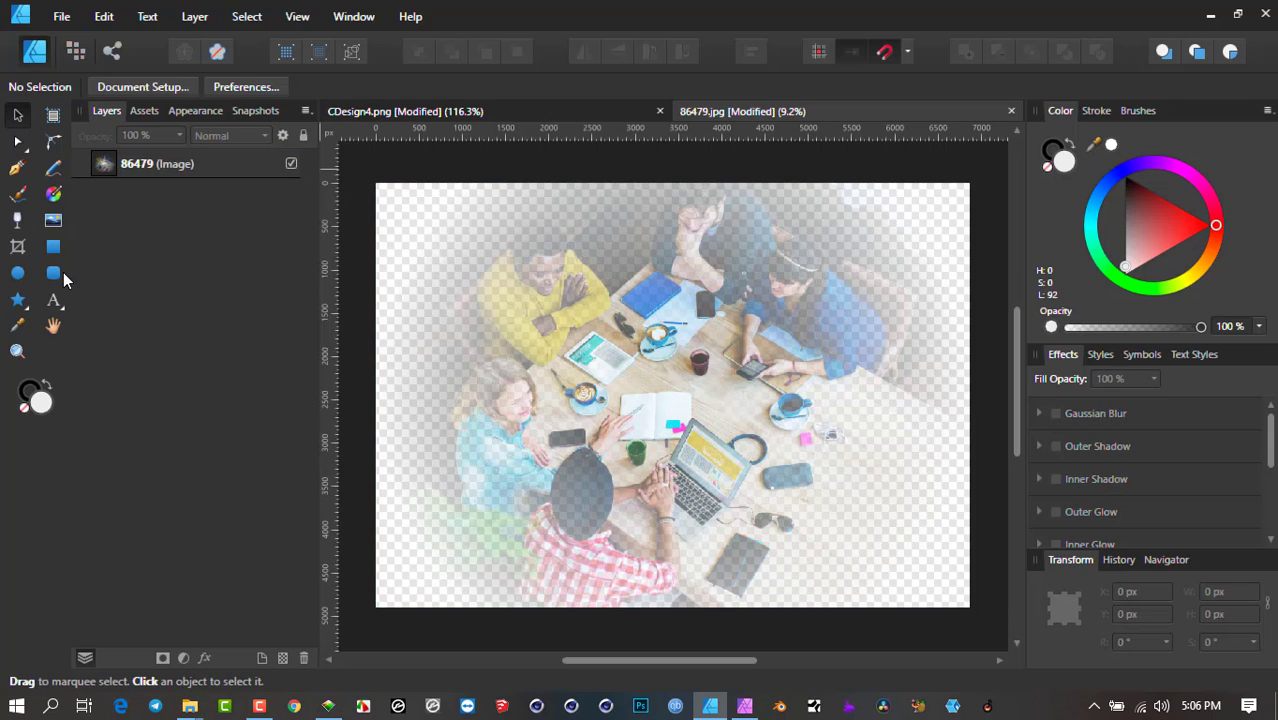
left_click(57, 253)
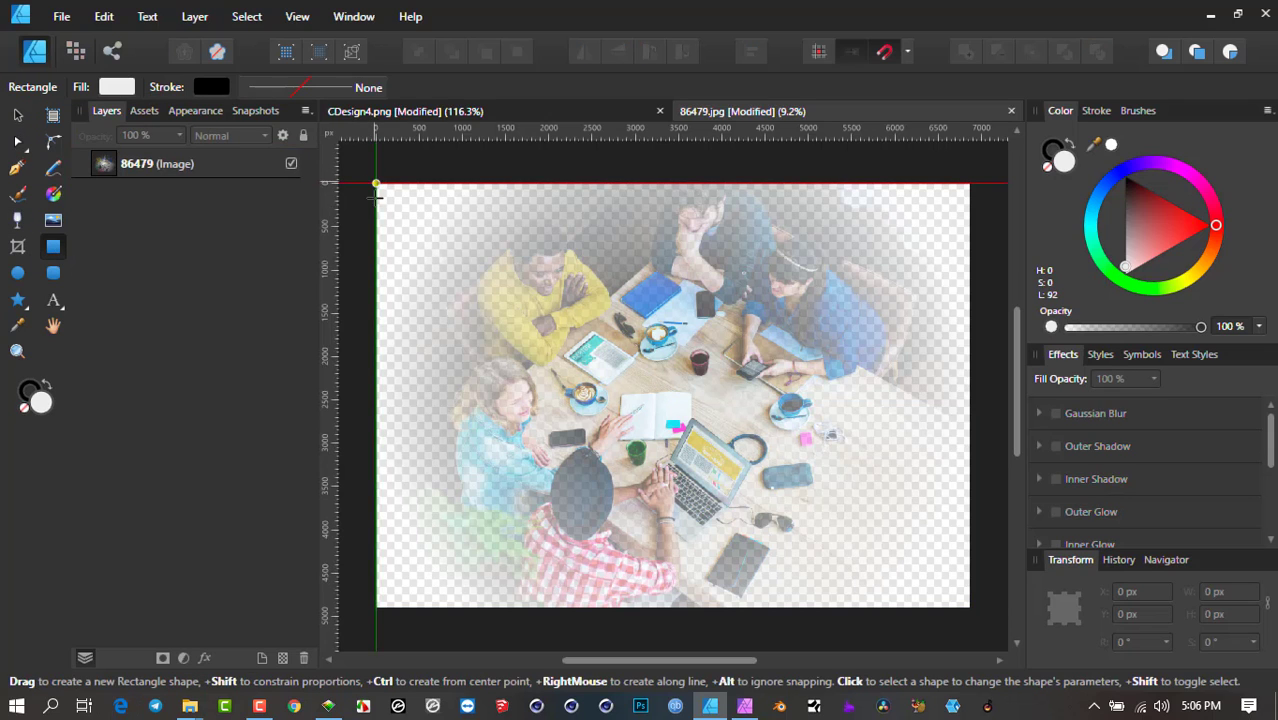
mouse_move(376, 184)
left_mouse_down()
mouse_move(821, 495)
mouse_move(970, 572)
mouse_move(969, 608)
left_mouse_up()
left_click_drag(1140, 218, 1125, 176)
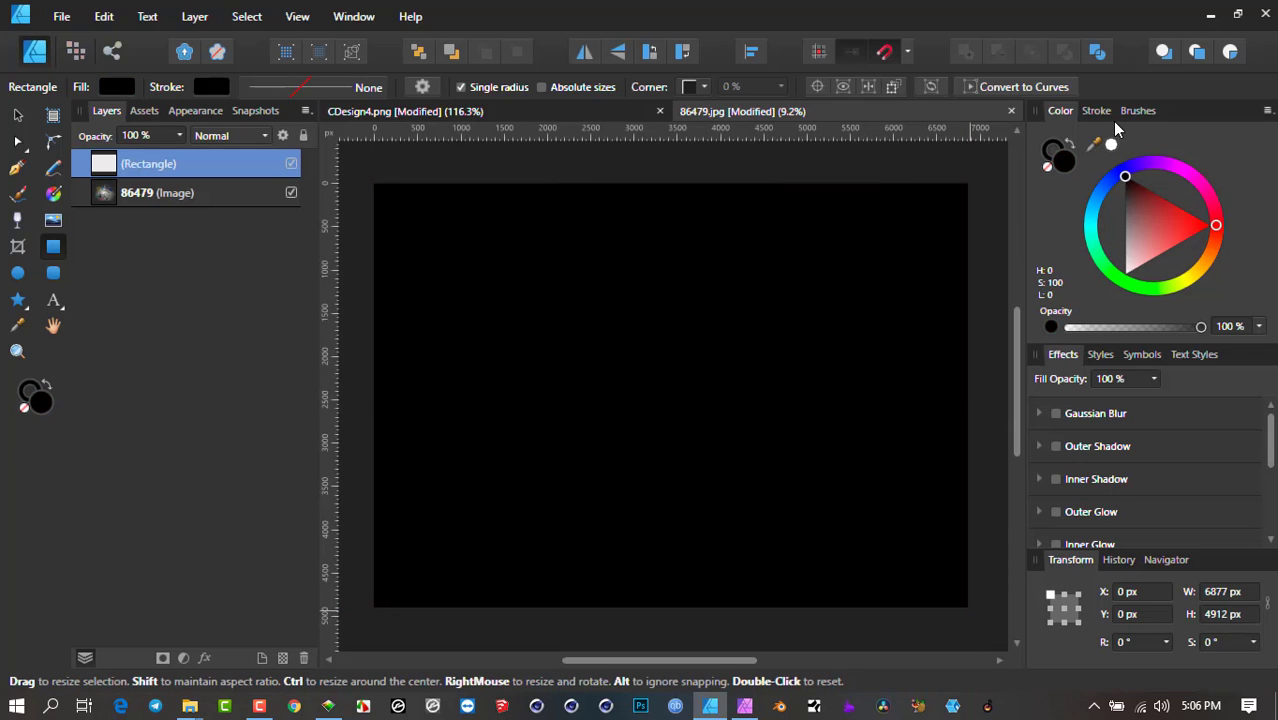
left_click(420, 54)
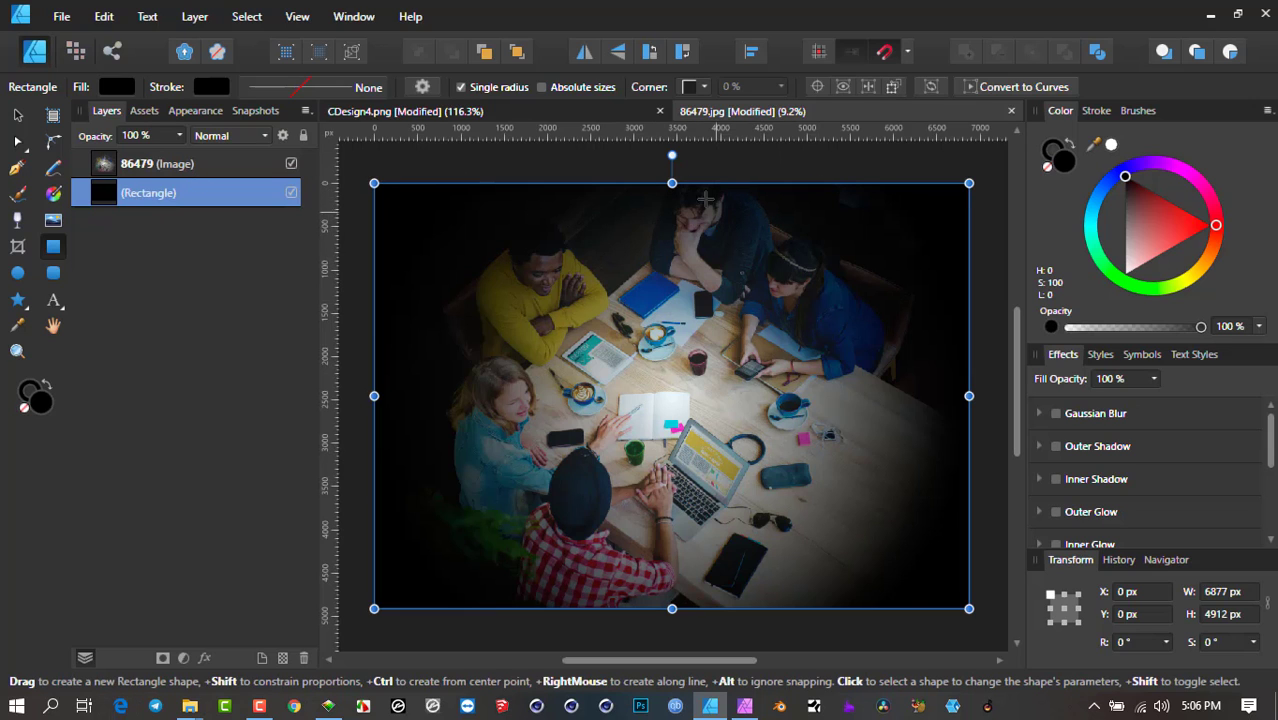
left_click_drag(1170, 230, 1243, 236)
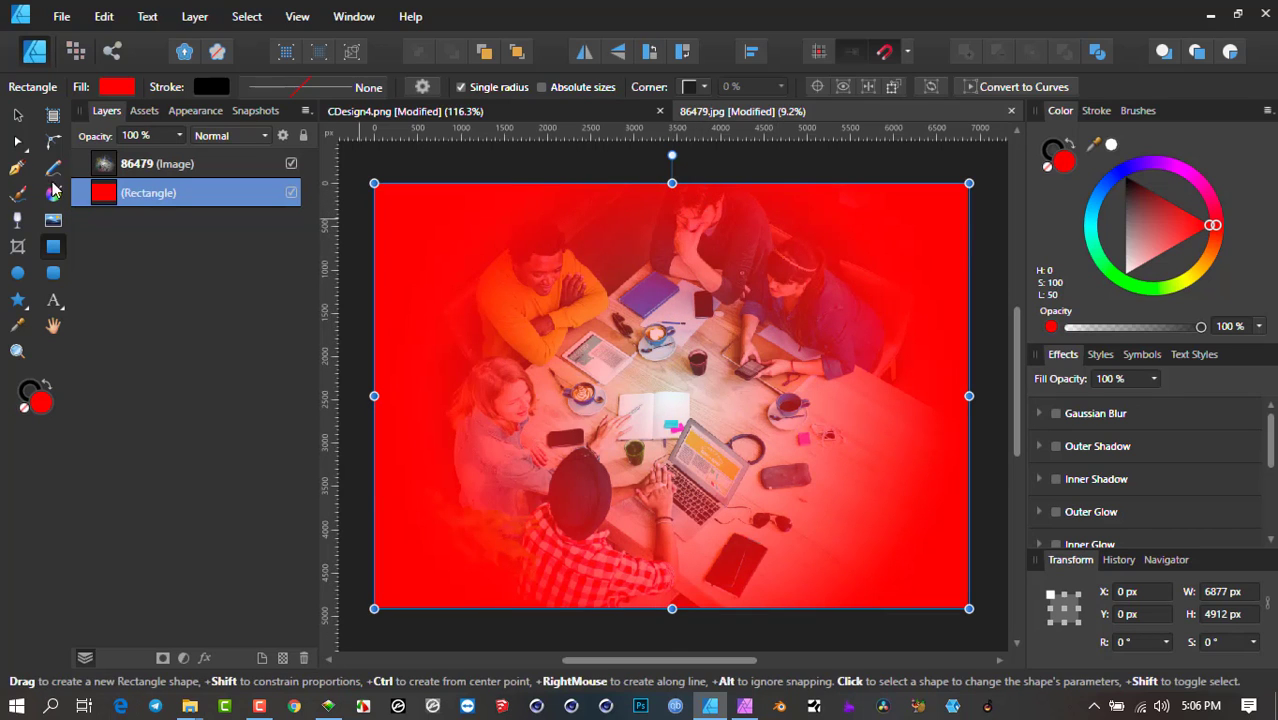
Step: Drag the photo's radial fade end handle up to the canvas top edge, then slightly lower
left_click(19, 221)
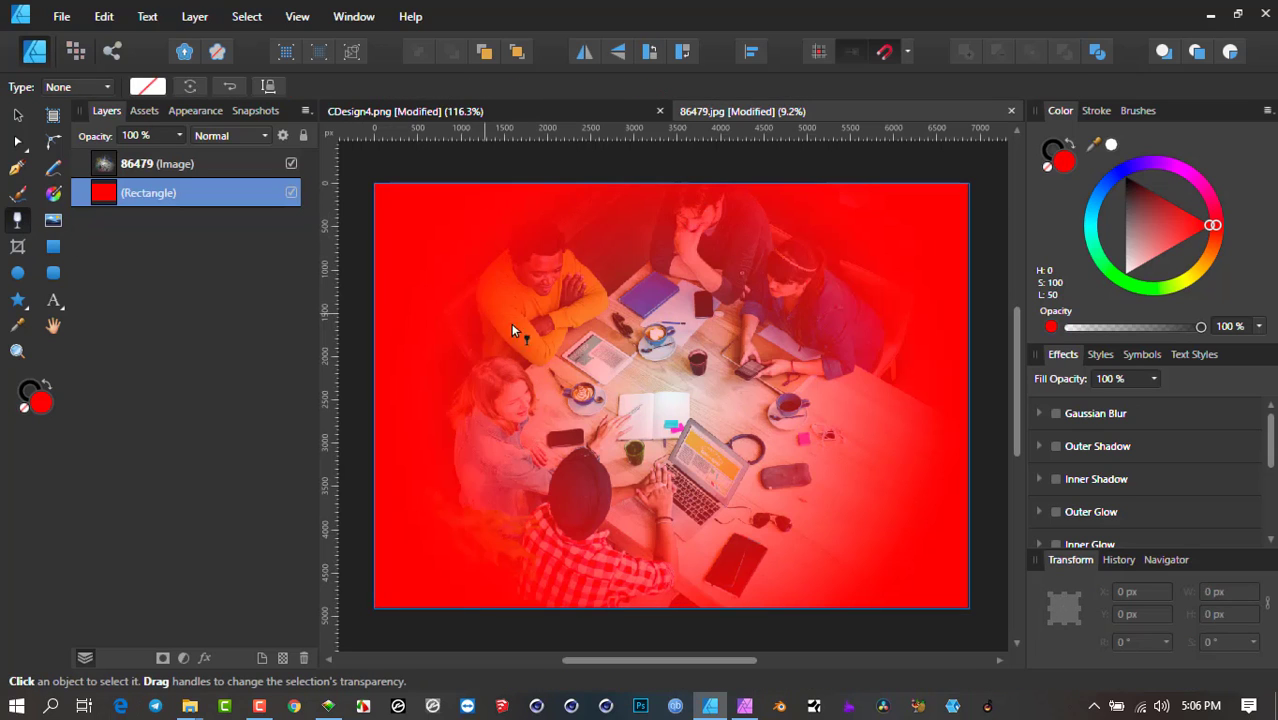
left_click(650, 362)
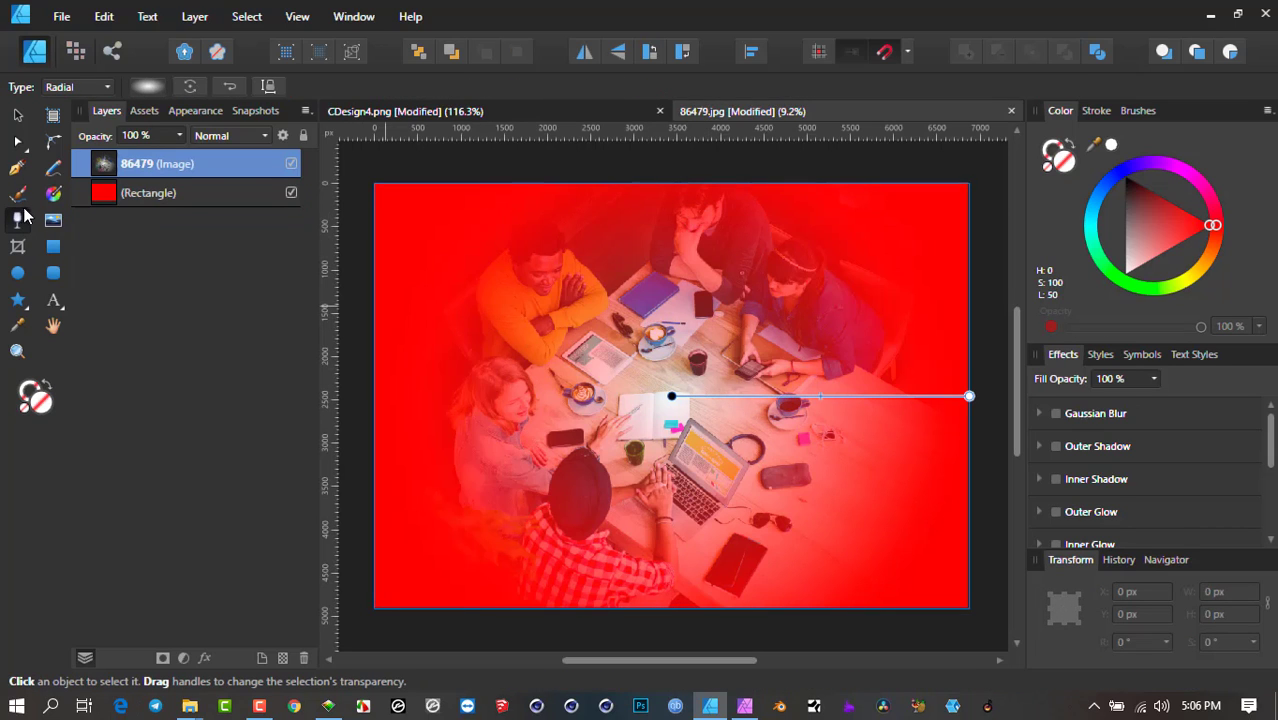
left_click(17, 116)
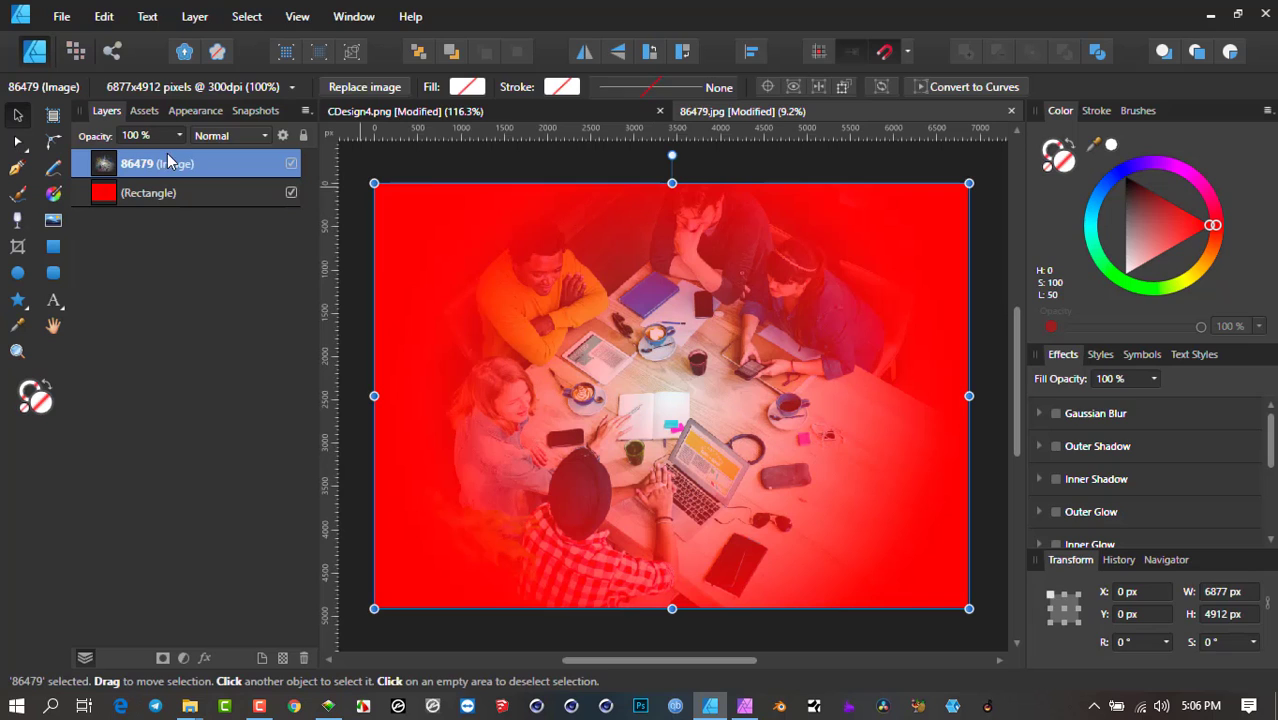
left_click(492, 166)
left_click(612, 263)
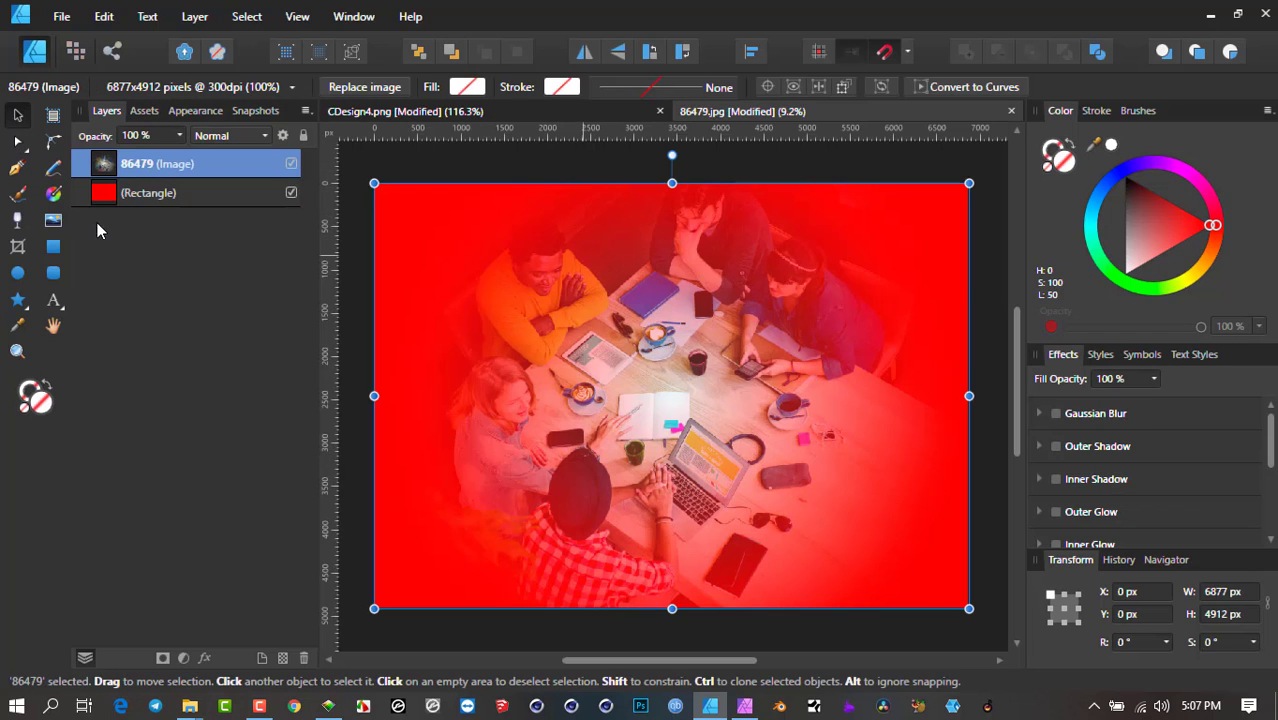
left_click(18, 222)
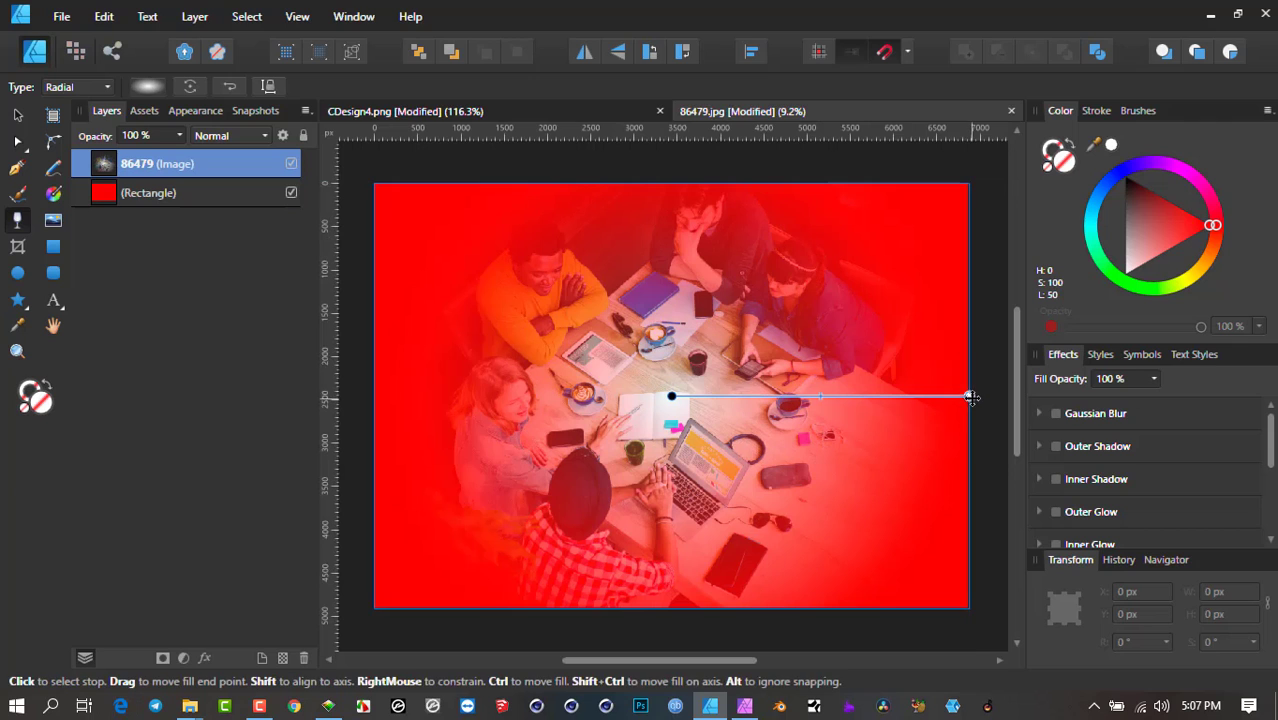
left_click_drag(969, 396, 676, 186)
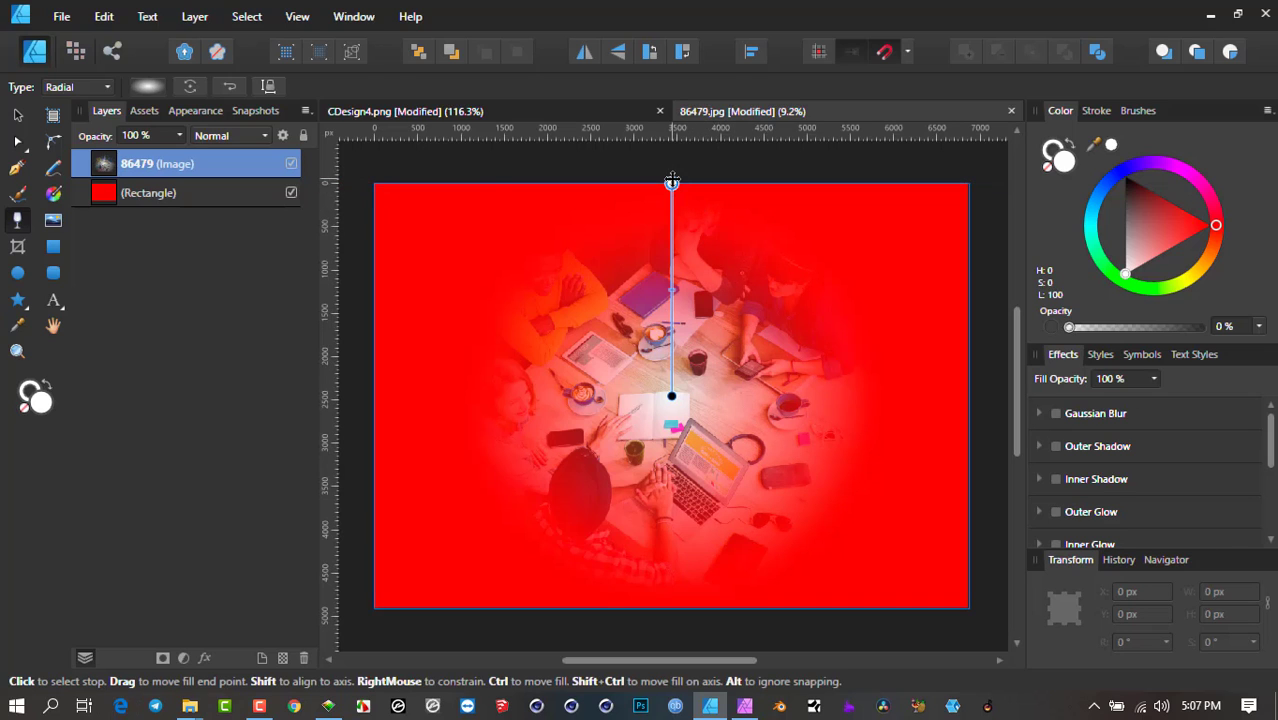
mouse_move(671, 183)
left_mouse_down()
mouse_move(671, 217)
mouse_move(671, 183)
left_mouse_up()
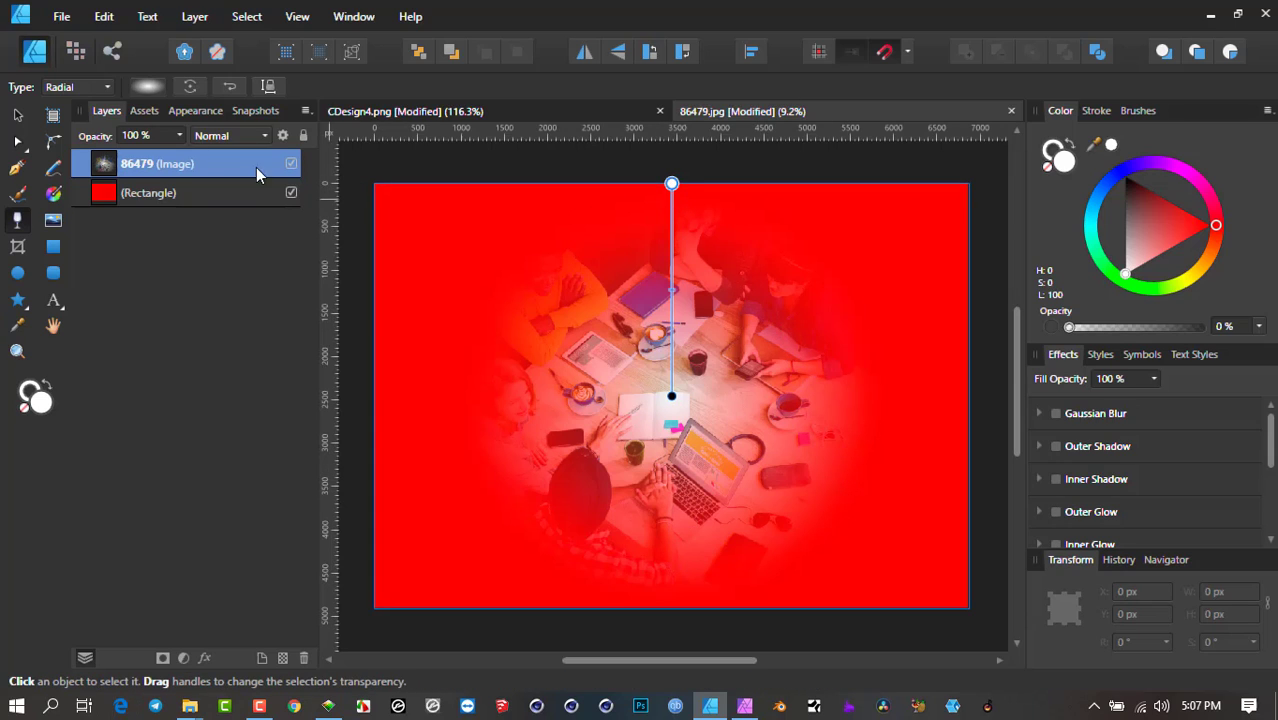
Step: Switch the fade to Elliptical, add an opaque stop, and widen the oval toward the left edge
left_click(55, 85)
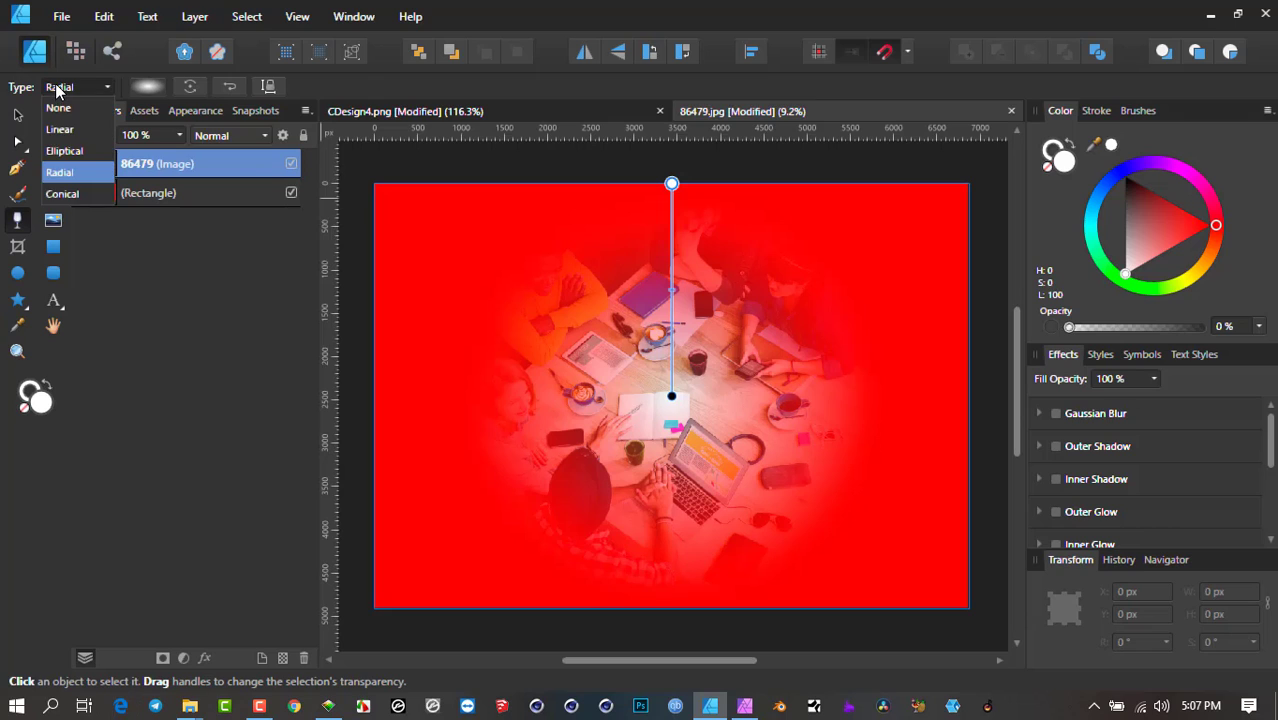
left_click(65, 152)
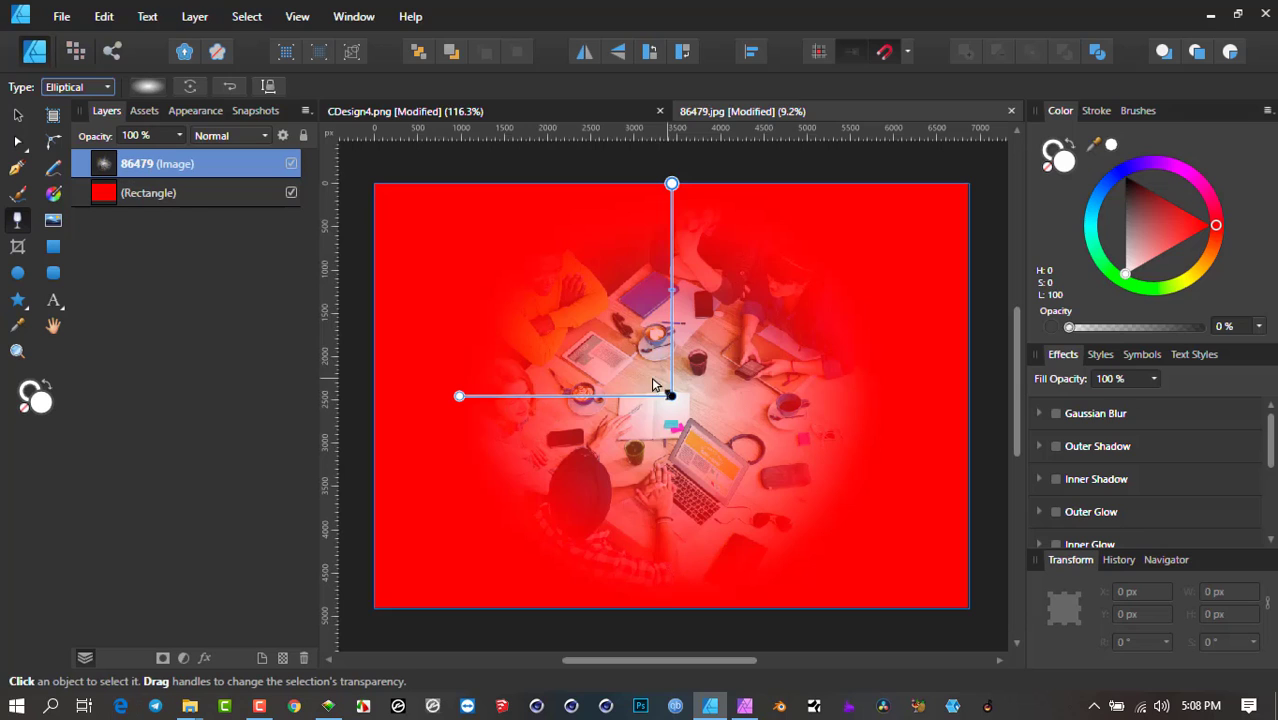
left_click(458, 397)
left_click(671, 290)
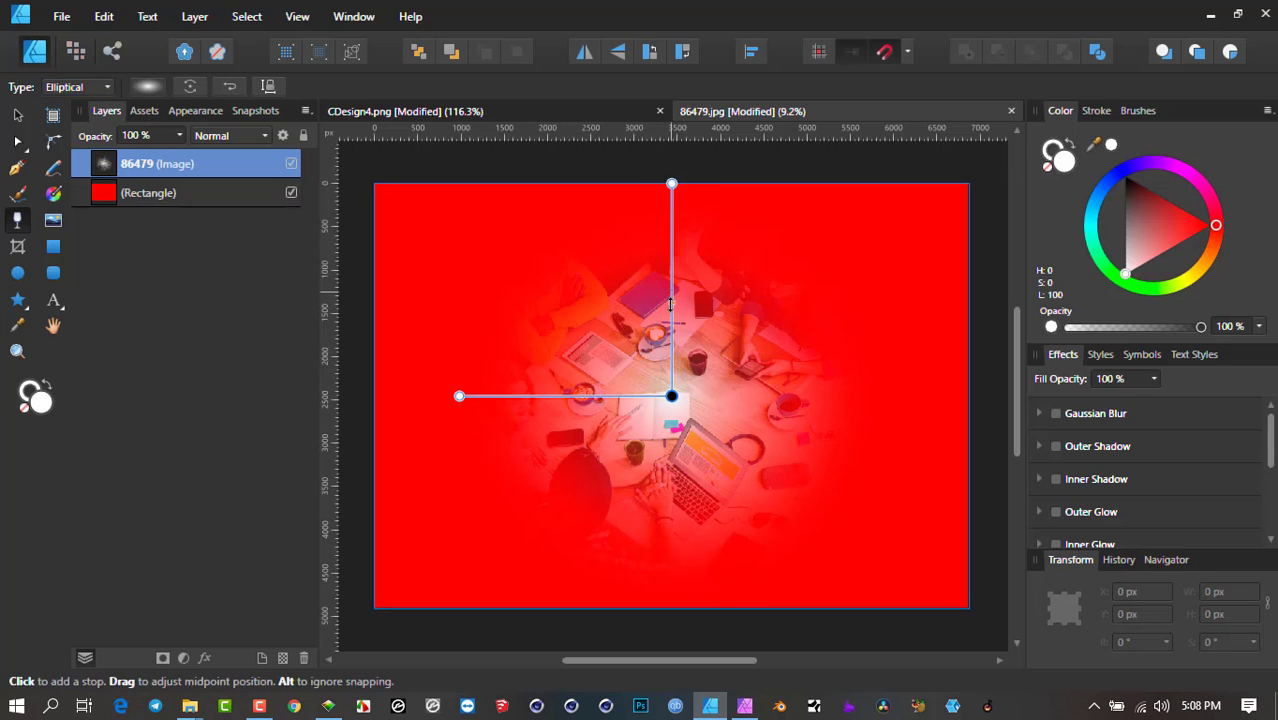
mouse_move(671, 285)
left_mouse_down()
mouse_move(671, 316)
mouse_move(671, 282)
left_mouse_up()
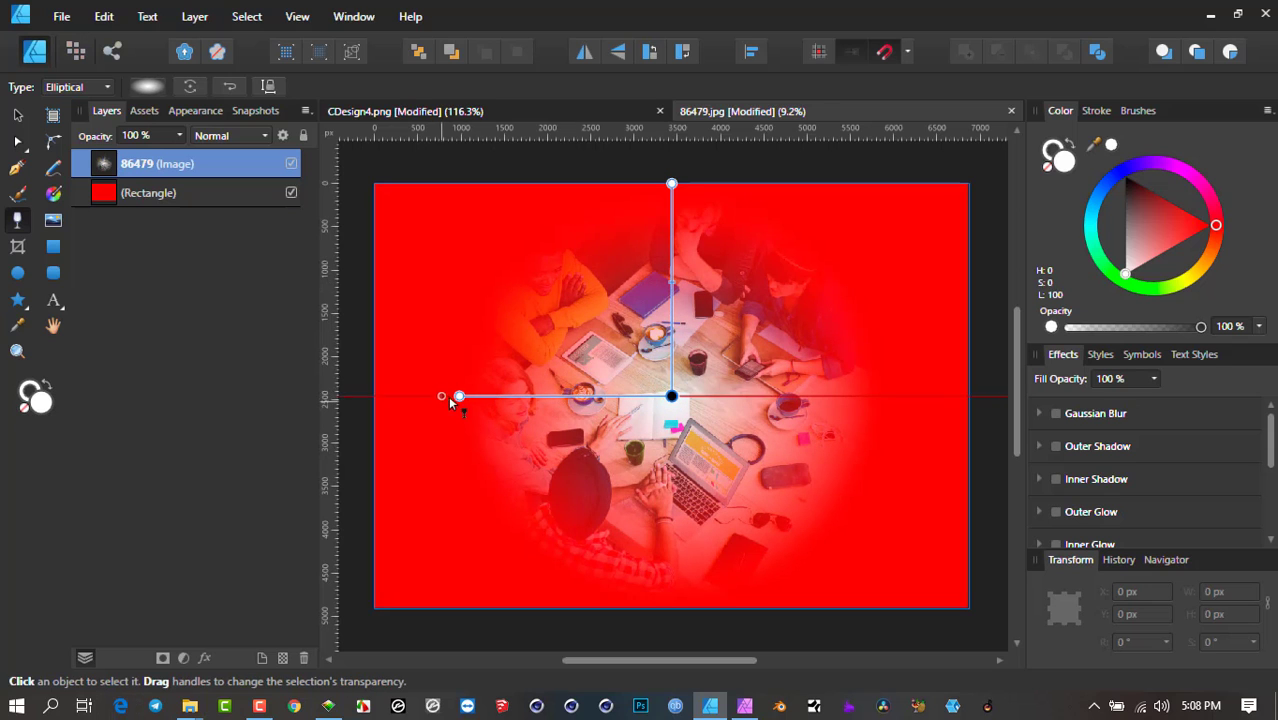
left_click_drag(457, 398, 368, 401)
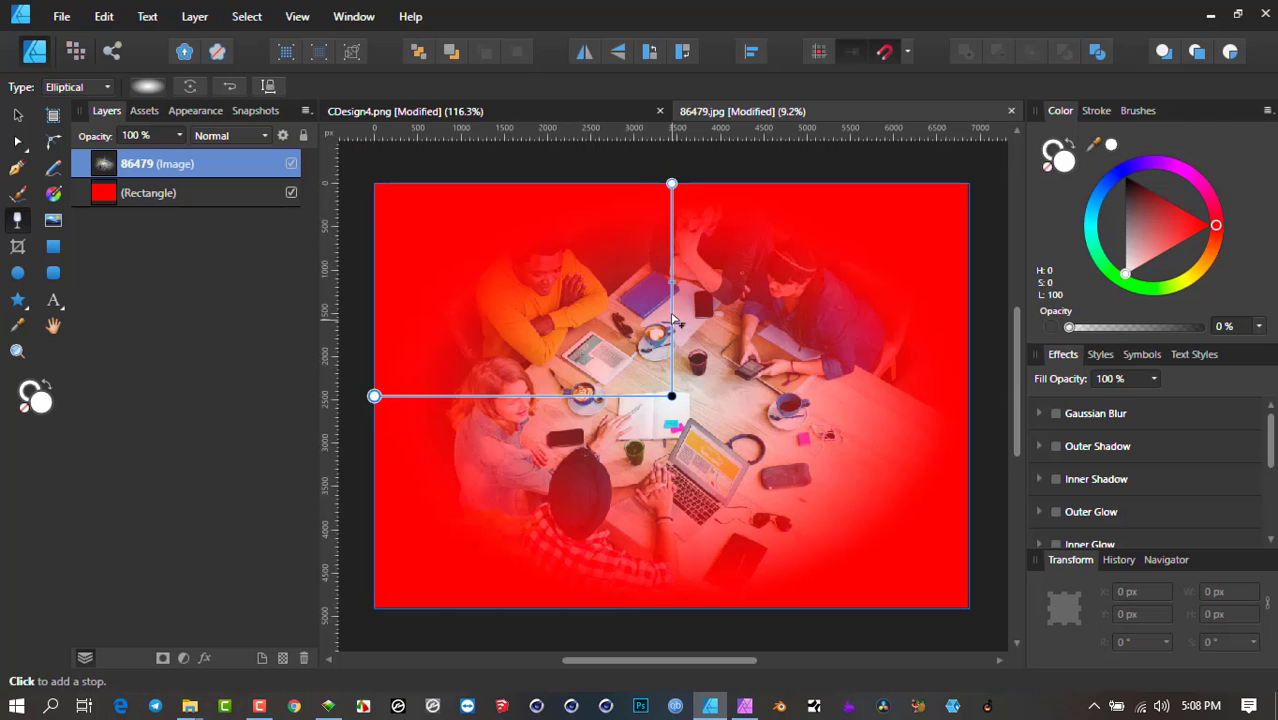
Step: Add another opaque stop on the vertical axis and soften the fade's falloff toward the edges
left_click(671, 262)
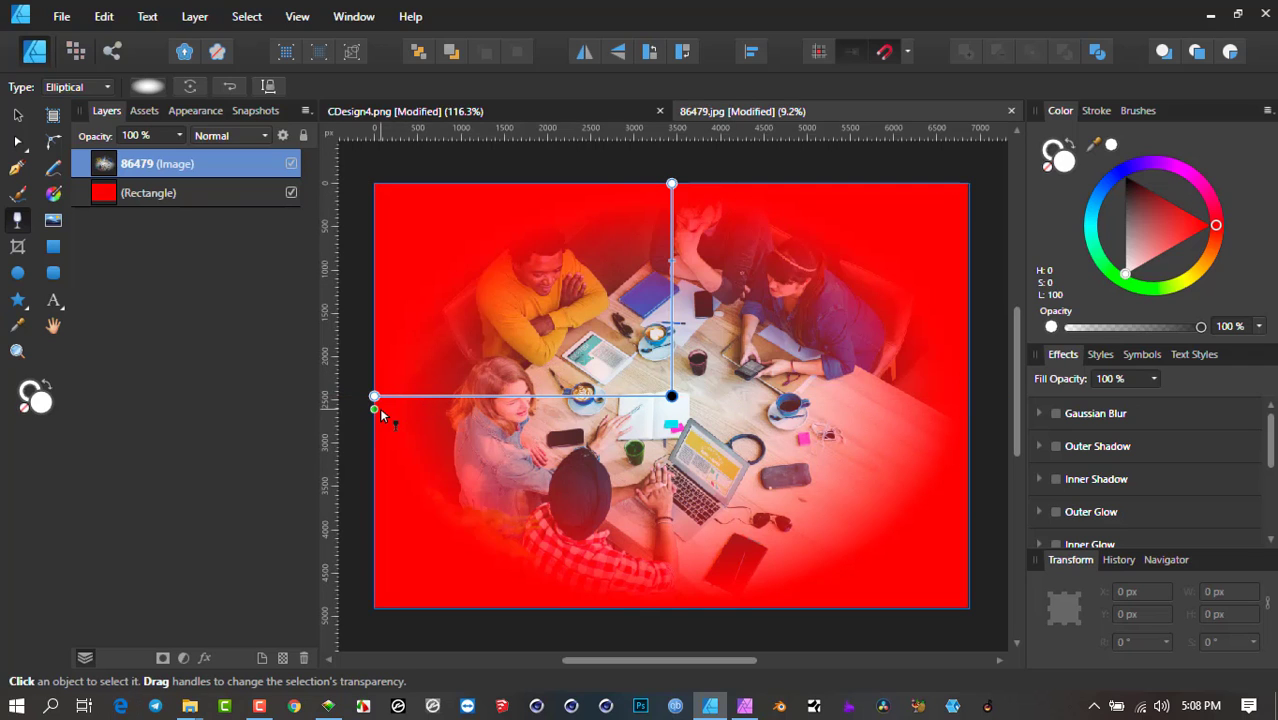
mouse_move(376, 396)
left_mouse_down()
mouse_move(374, 542)
mouse_move(422, 288)
mouse_move(374, 396)
left_mouse_up()
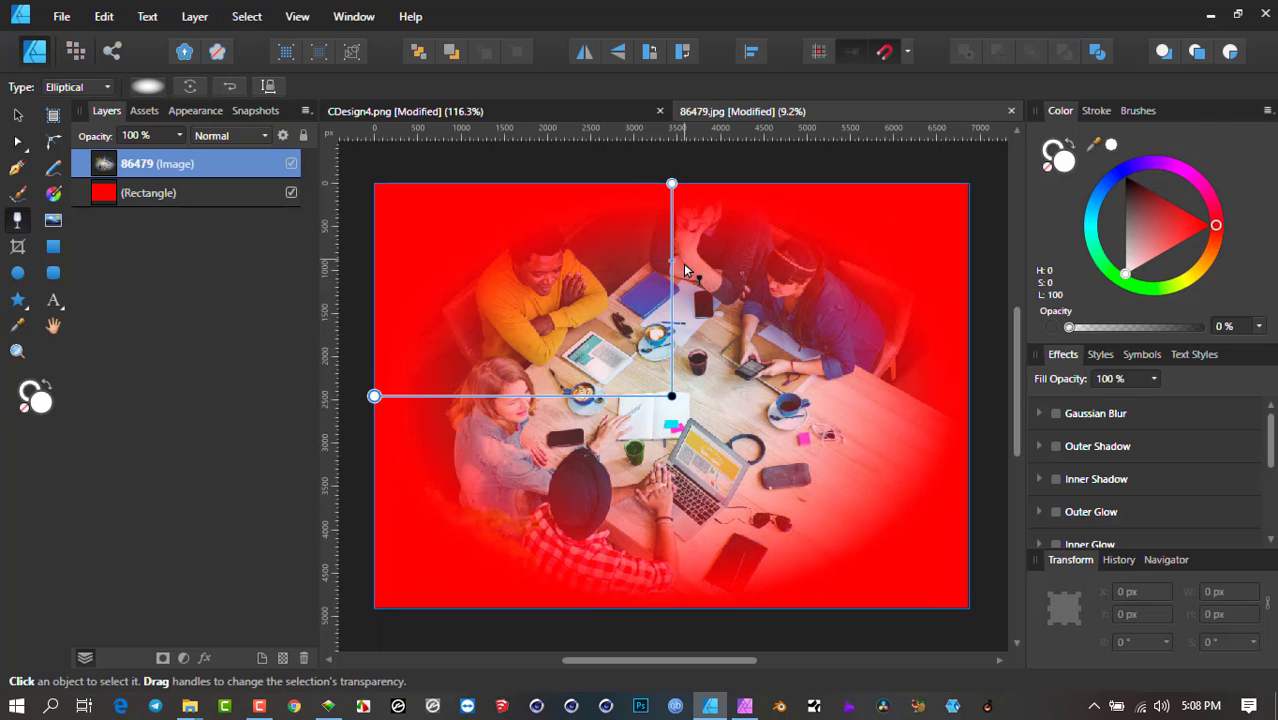
left_click(671, 226)
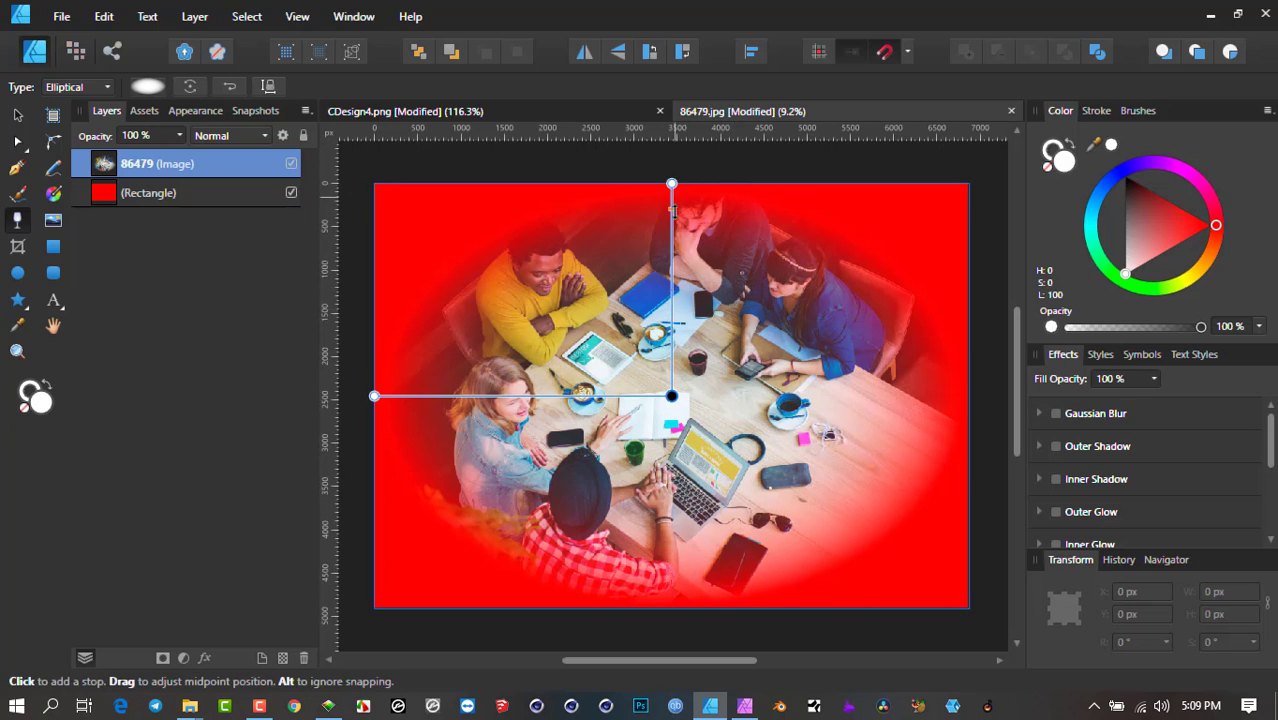
left_click_drag(672, 210, 672, 250)
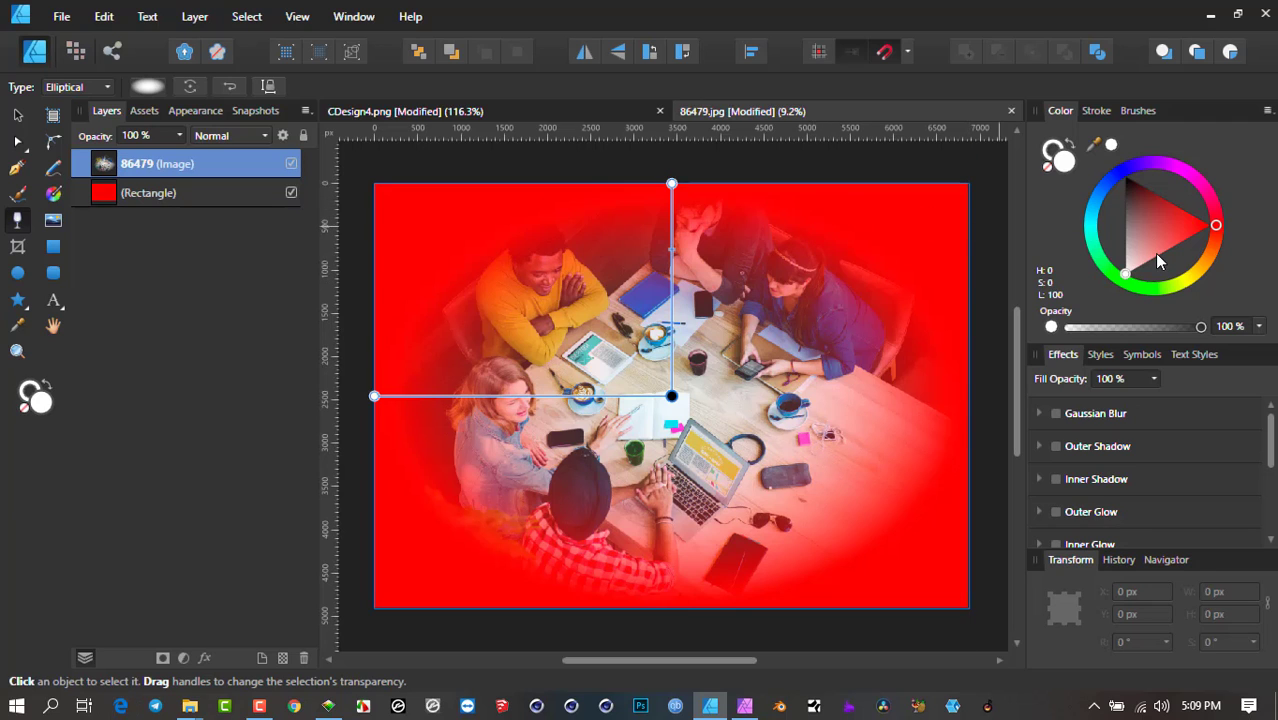
Step: Compare the fade with the red rectangle hidden and shown, then turn the rectangle black
left_click(291, 194)
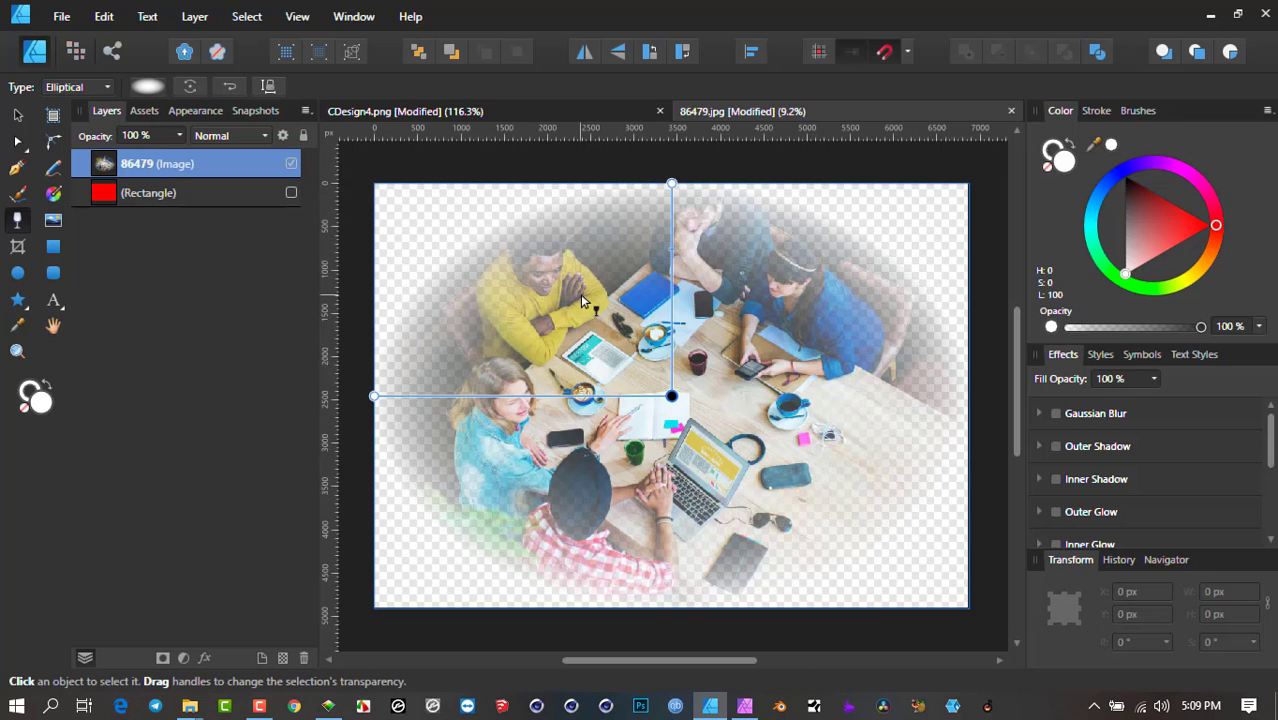
left_click_drag(660, 237, 668, 201)
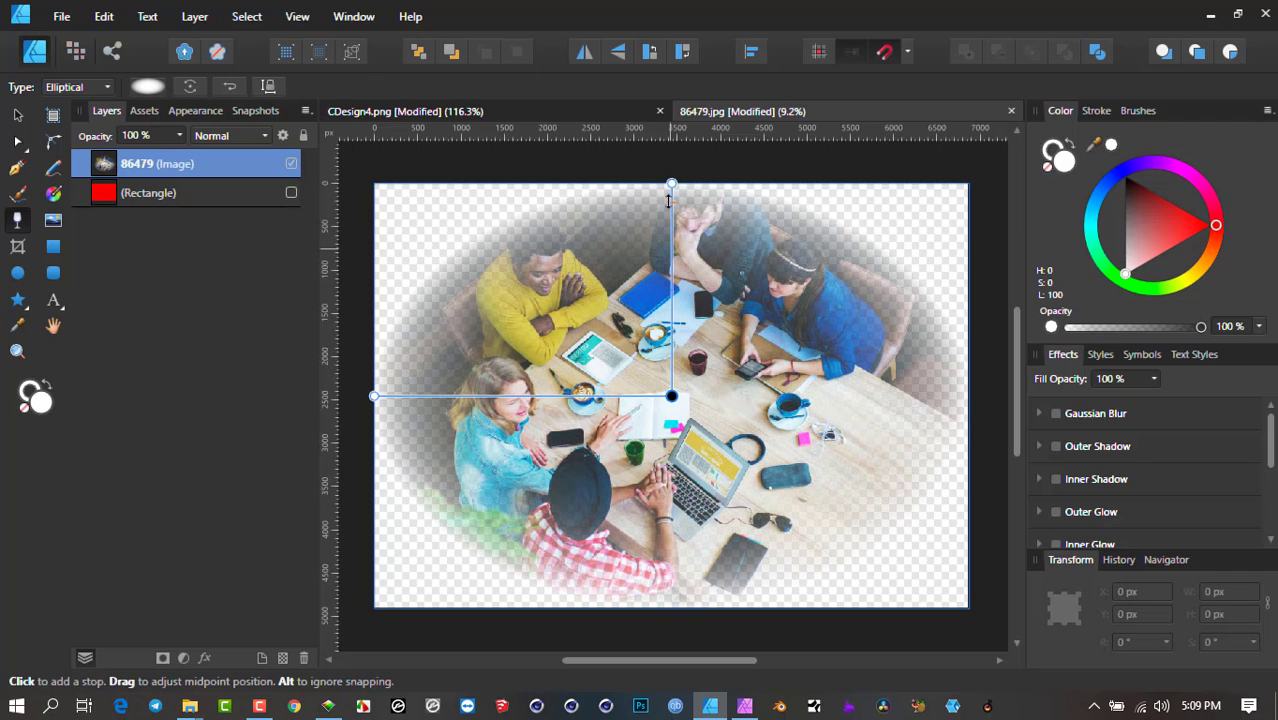
left_click(291, 192)
left_click(244, 194)
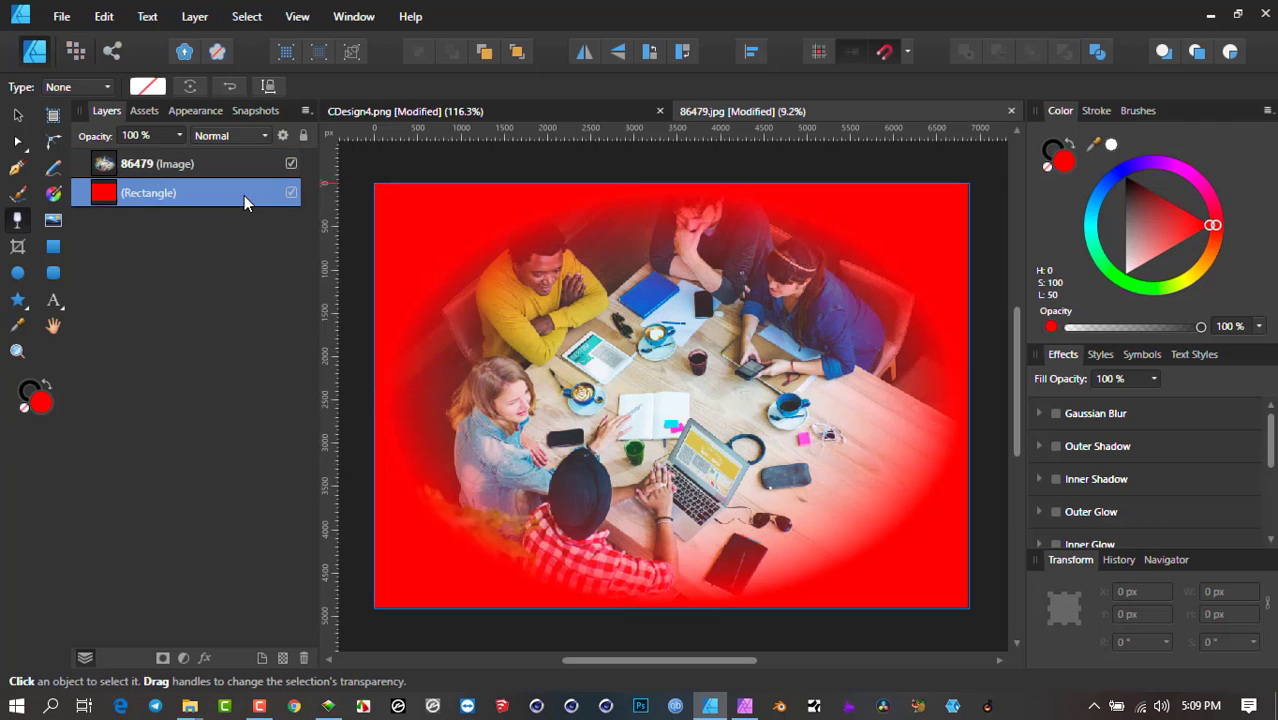
left_click_drag(1130, 218, 1125, 176)
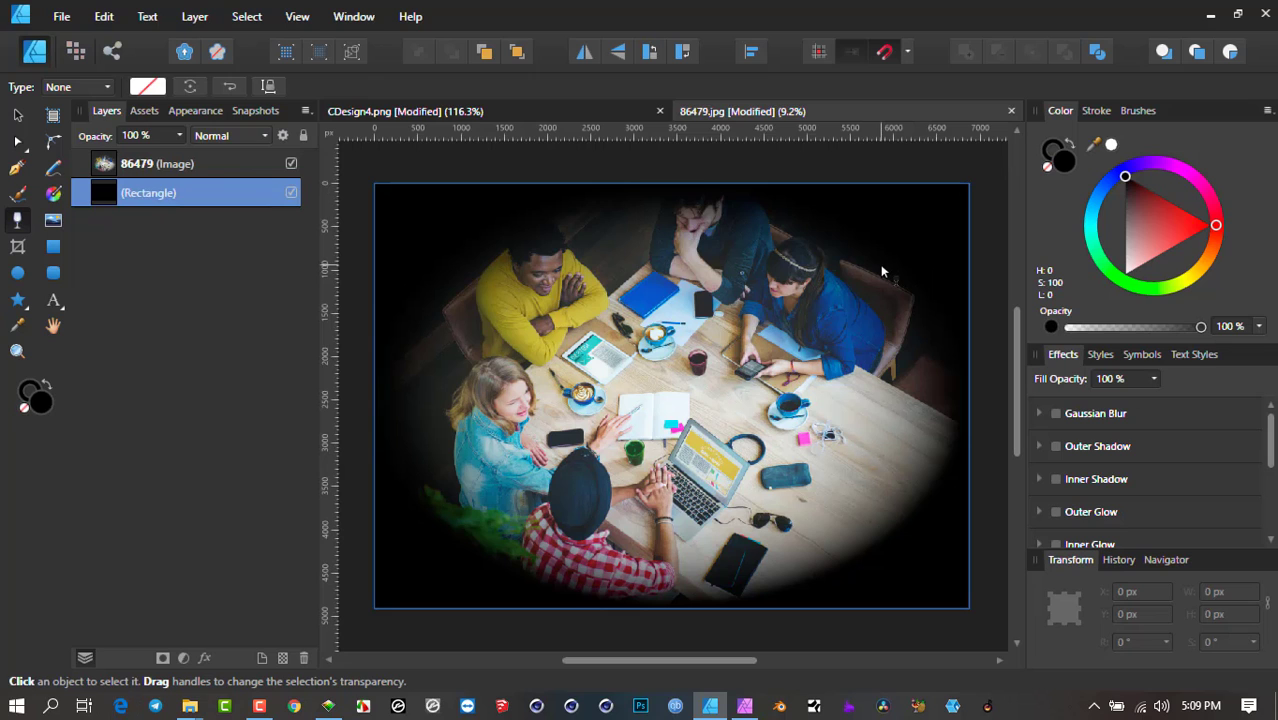
left_click(291, 193)
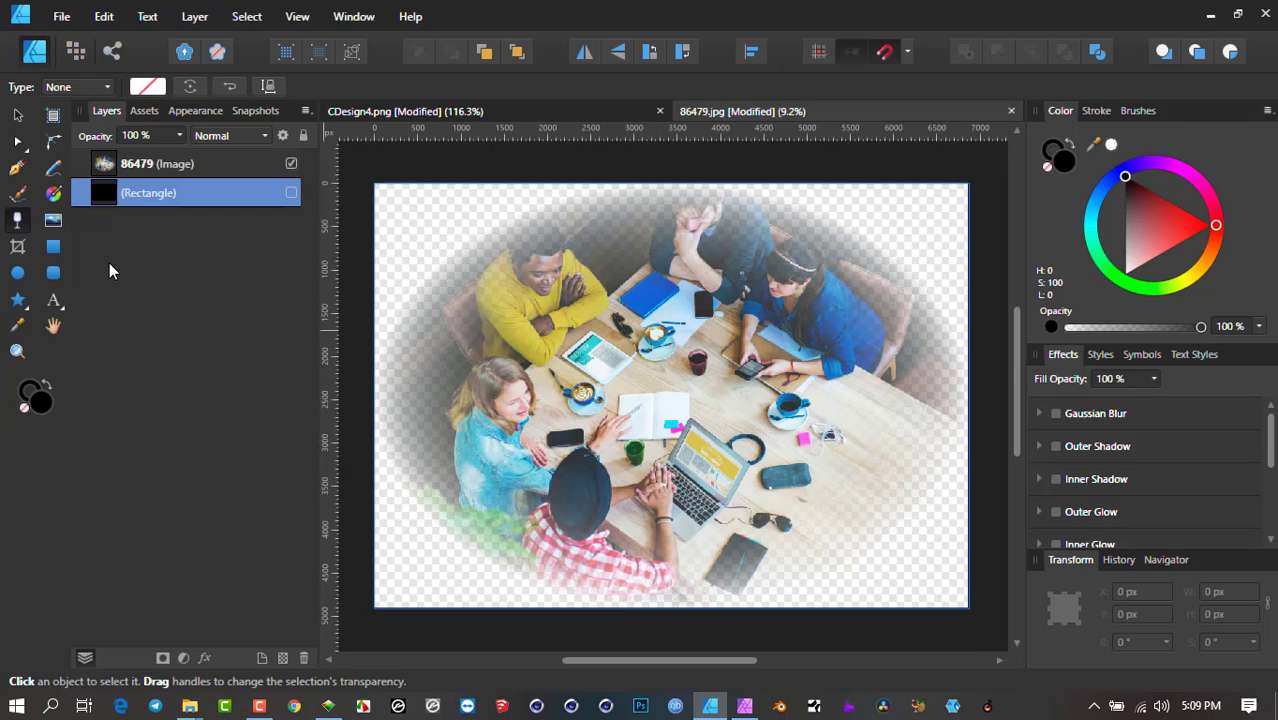
Step: Toggle the backing rectangle's visibility to compare, then change its fill to white
left_click(15, 218)
left_click(292, 192)
left_click(292, 192)
left_click(292, 192)
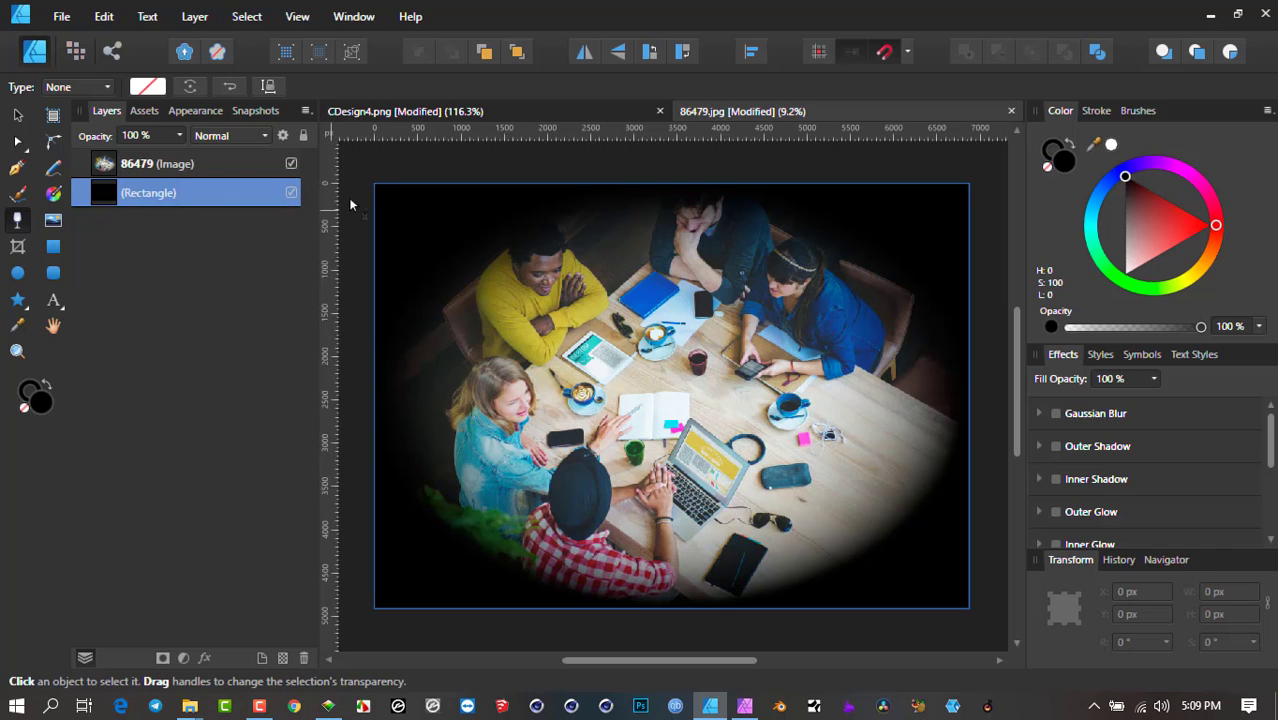
left_click_drag(1192, 228, 1016, 430)
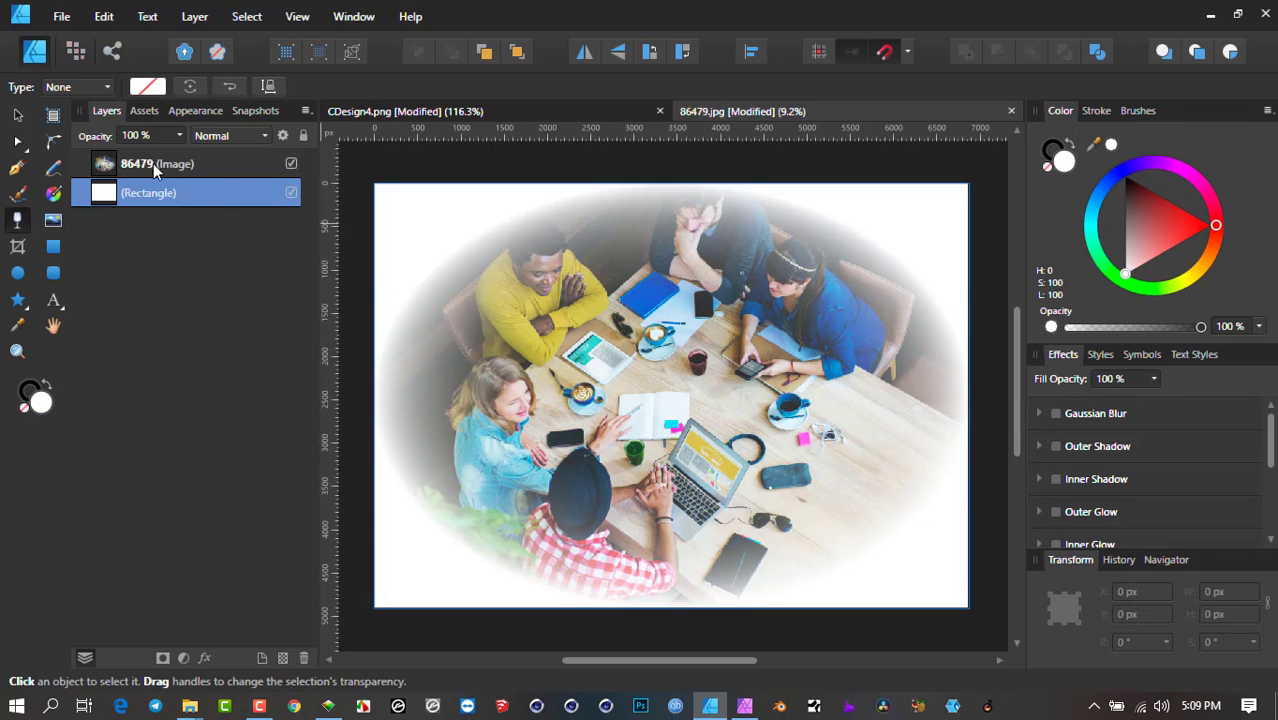
Step: Nudge the photo fade's top handle slightly down and hide the white Rectangle layer
left_click(112, 168)
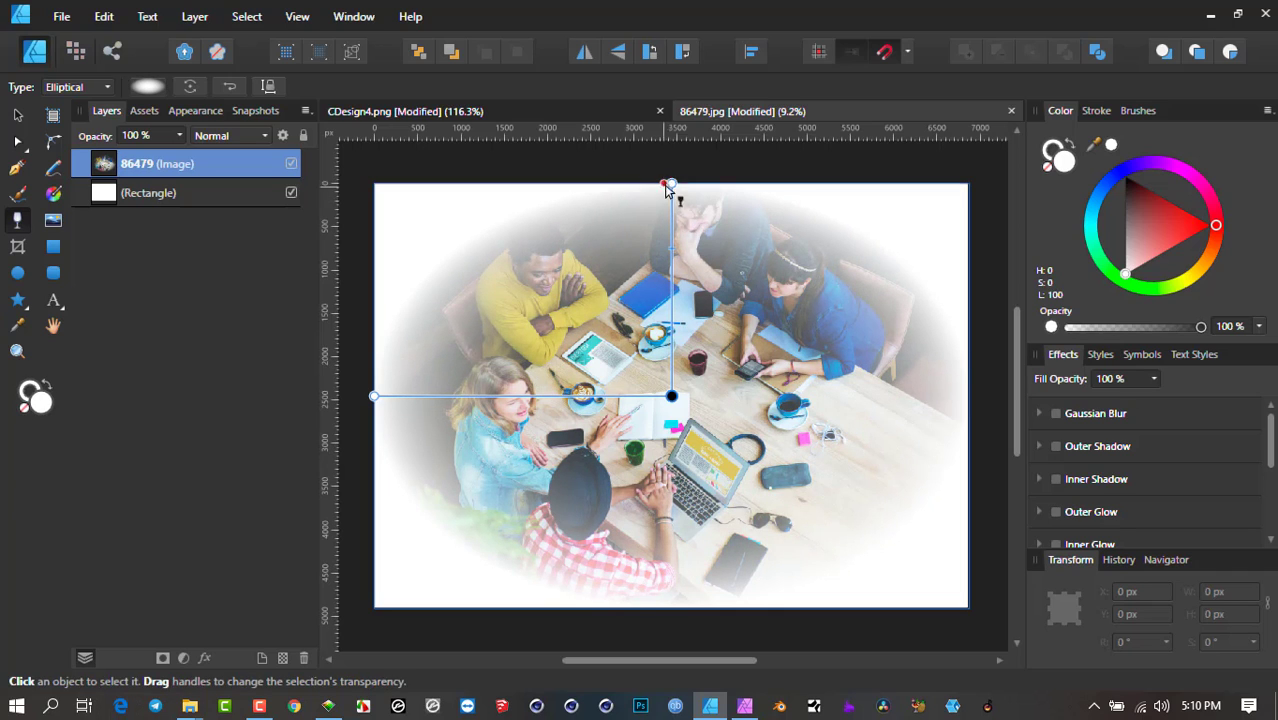
left_click_drag(671, 185, 673, 193)
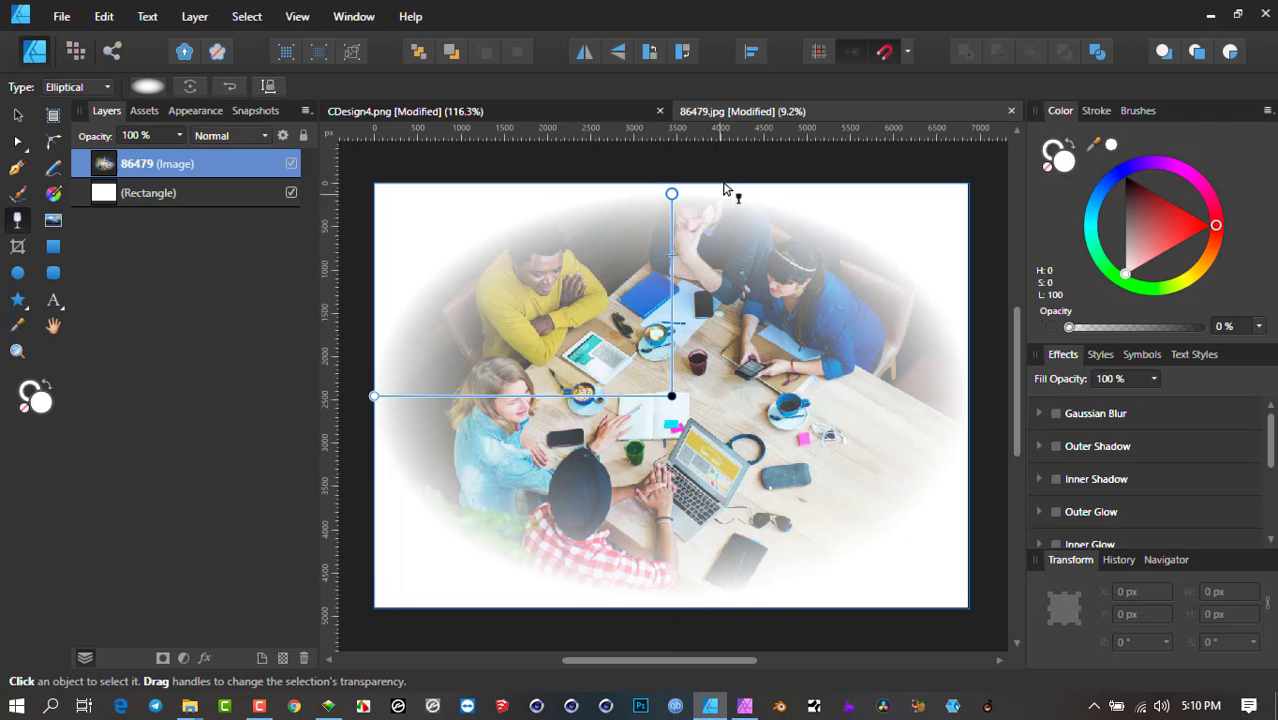
left_click(291, 193)
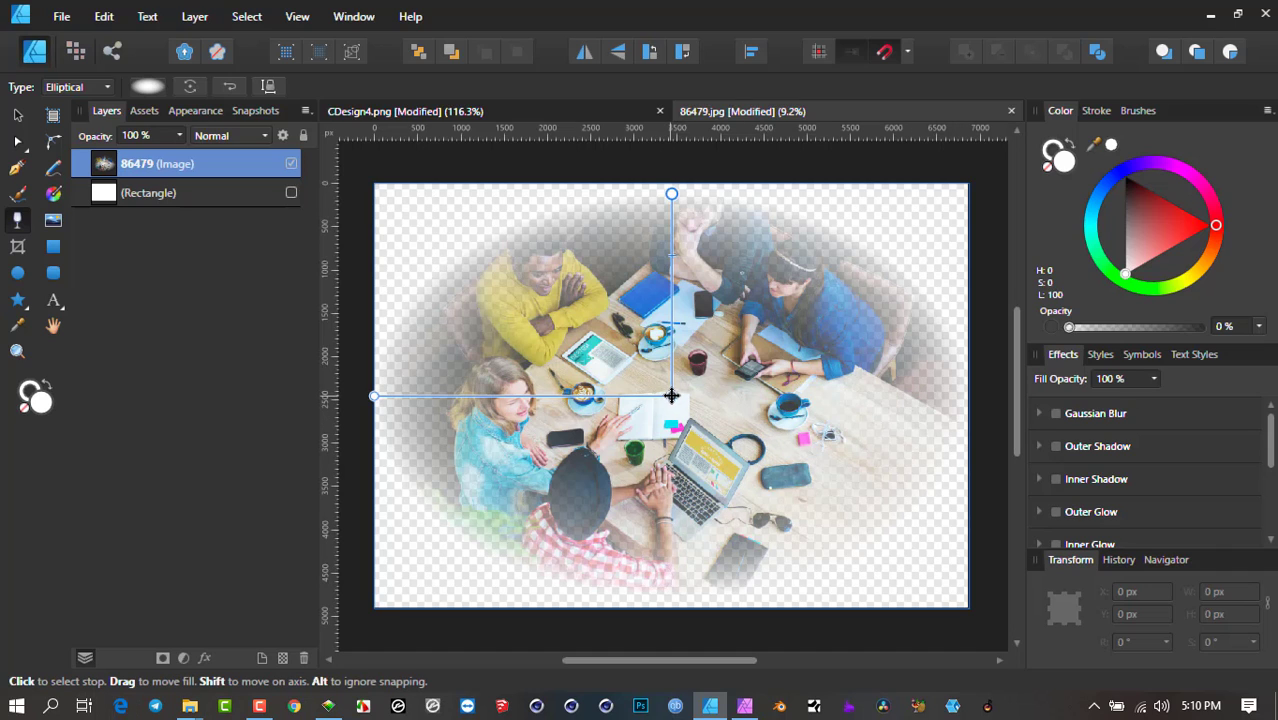
left_click_drag(671, 396, 702, 396)
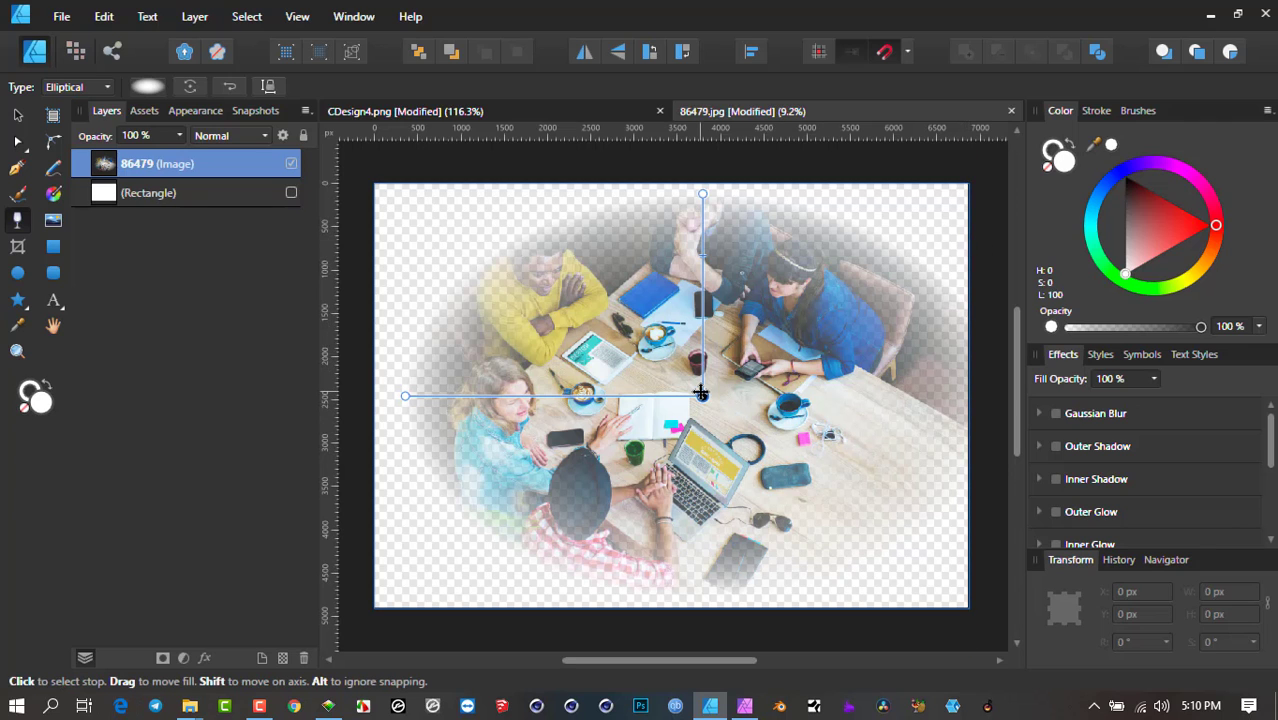
left_click_drag(702, 397, 670, 396)
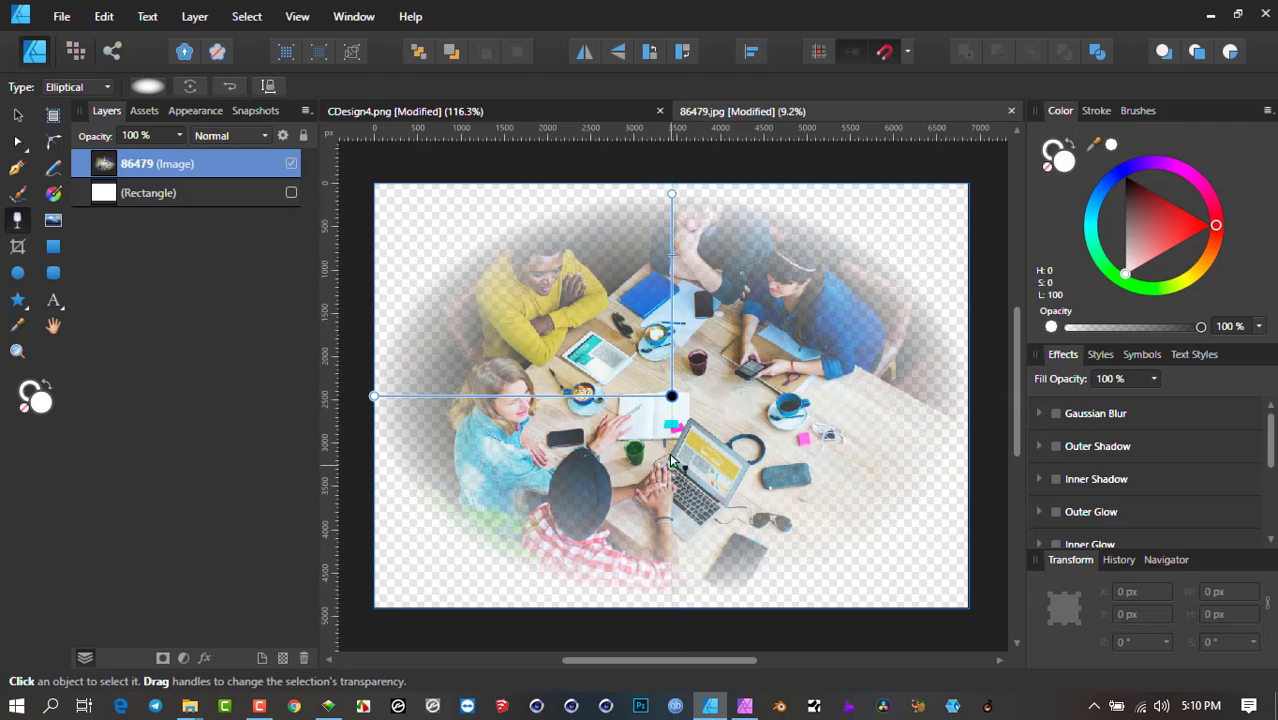